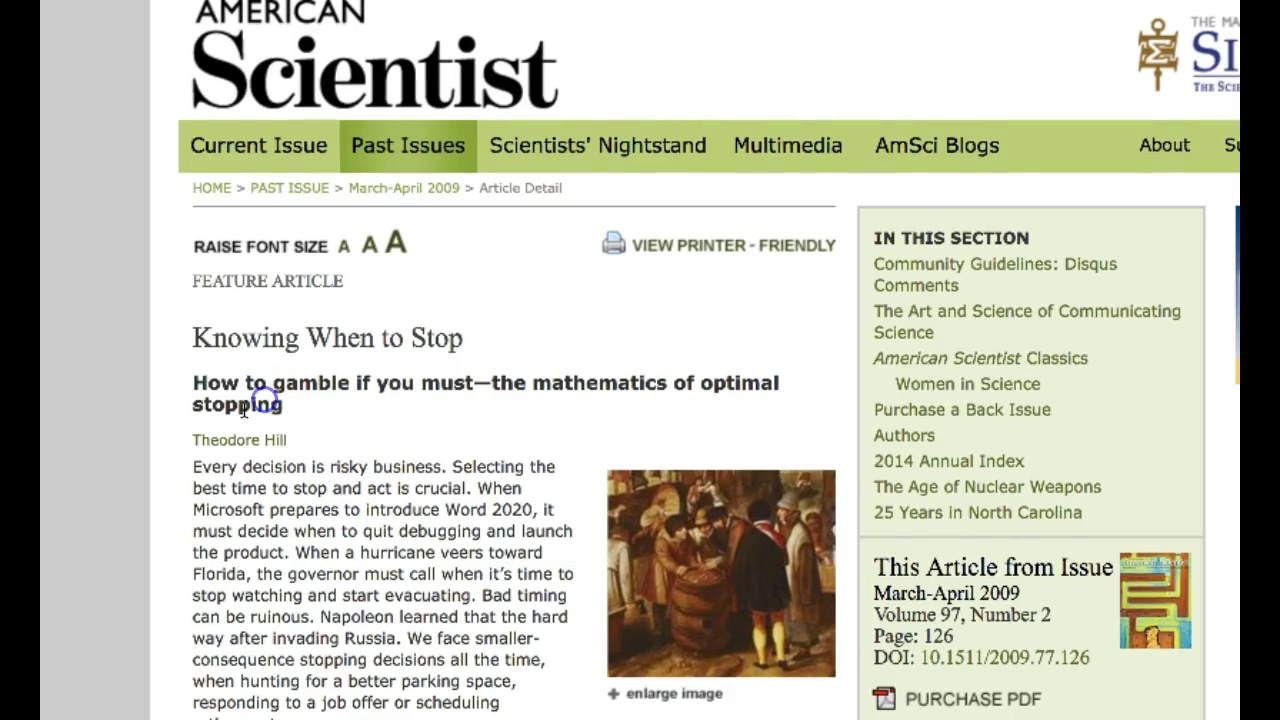
# Step: Highlight the 'Knowing When to Stop' article title and its optimal-stopping subtitle
pyautogui.moveTo(196, 377); pyautogui.dragTo(645, 398)
pyautogui.click(317, 413)
pyautogui.moveTo(214, 337); pyautogui.dragTo(470, 330)
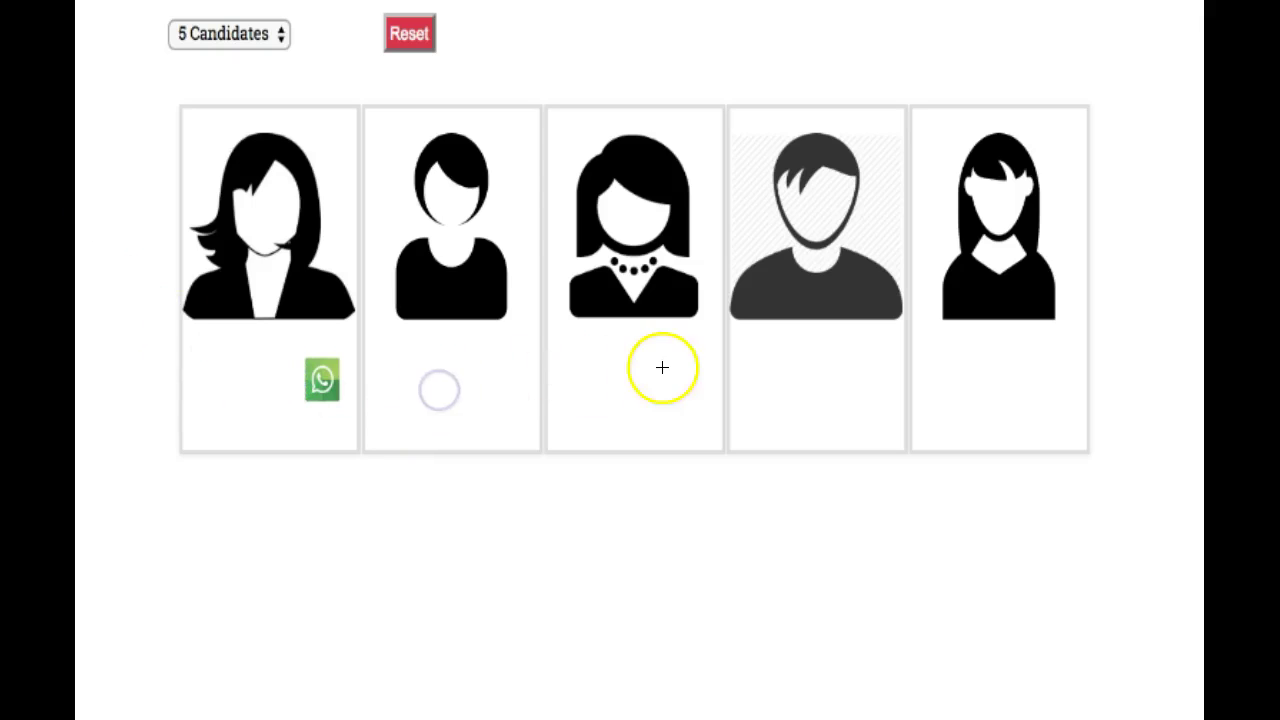
# Step: Reveal the candidate cards, start a new round and hire the first candidate
pyautogui.click(662, 372)
pyautogui.click(831, 380)
pyautogui.click(988, 371)
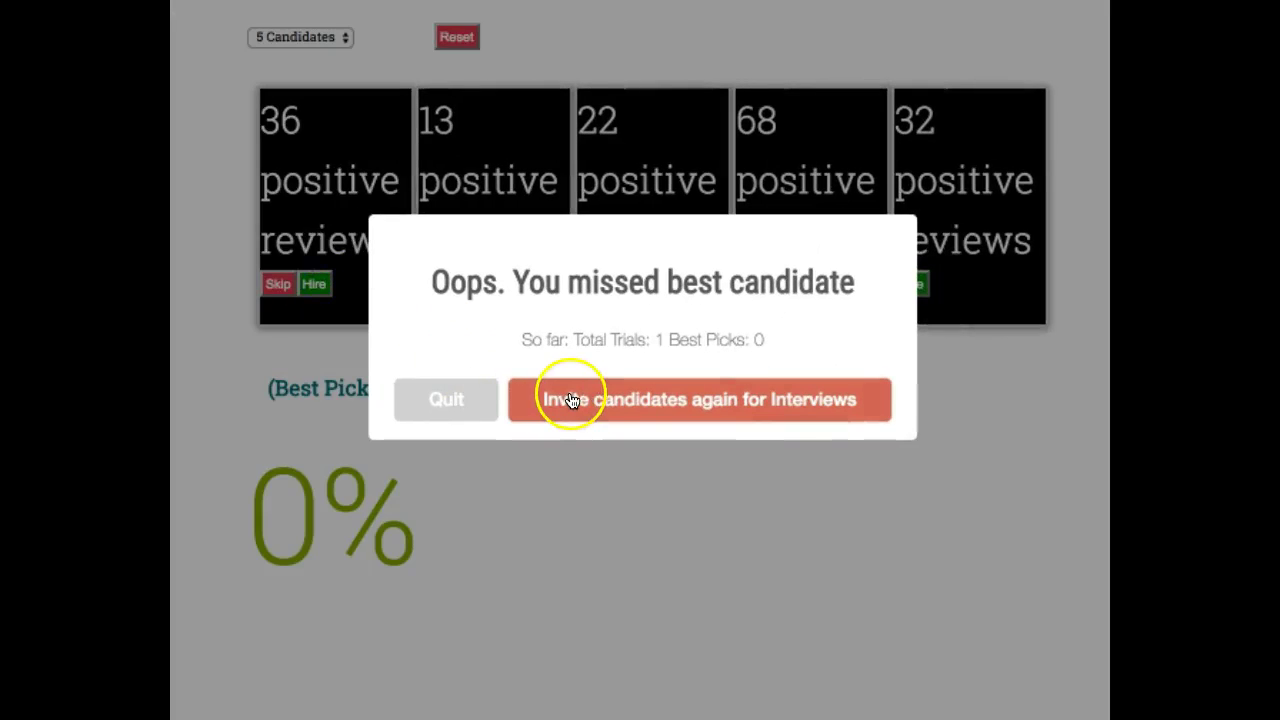
pyautogui.click(562, 400)
pyautogui.click(380, 277)
pyautogui.click(316, 285)
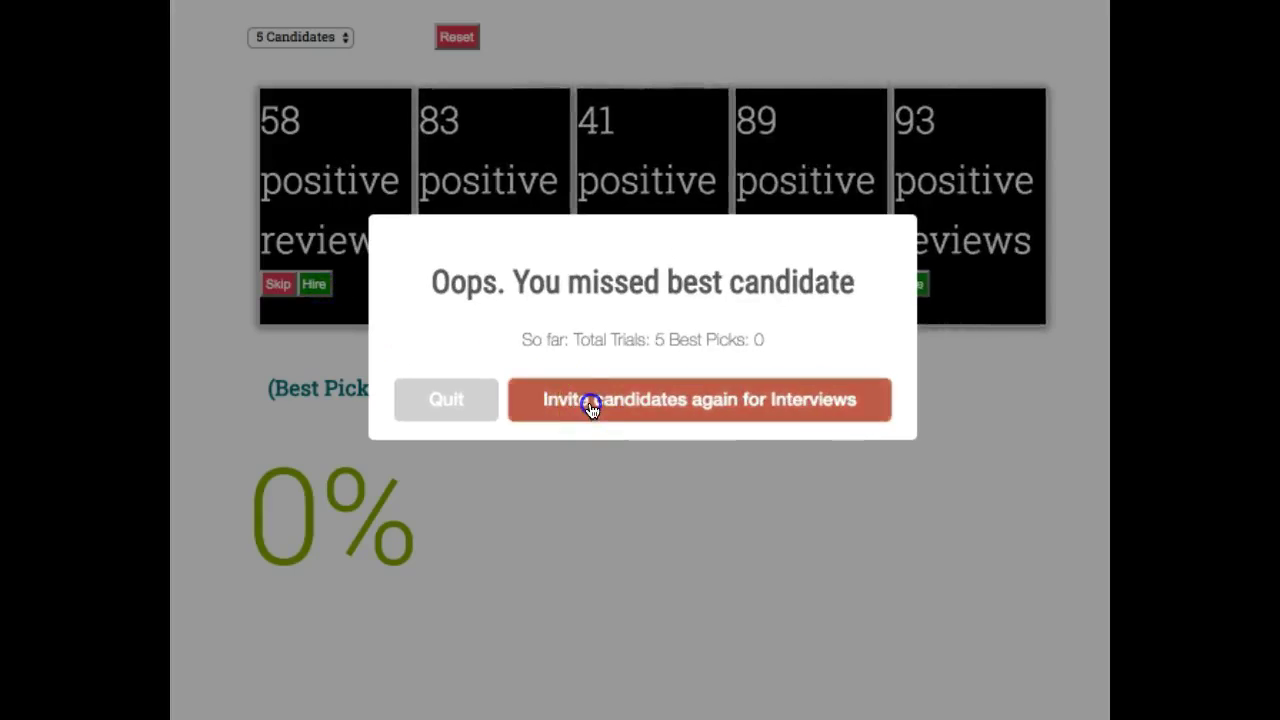
# Step: Play another round, hiring the first candidate after viewing its review count
pyautogui.click(589, 402)
pyautogui.click(380, 278)
pyautogui.click(316, 285)
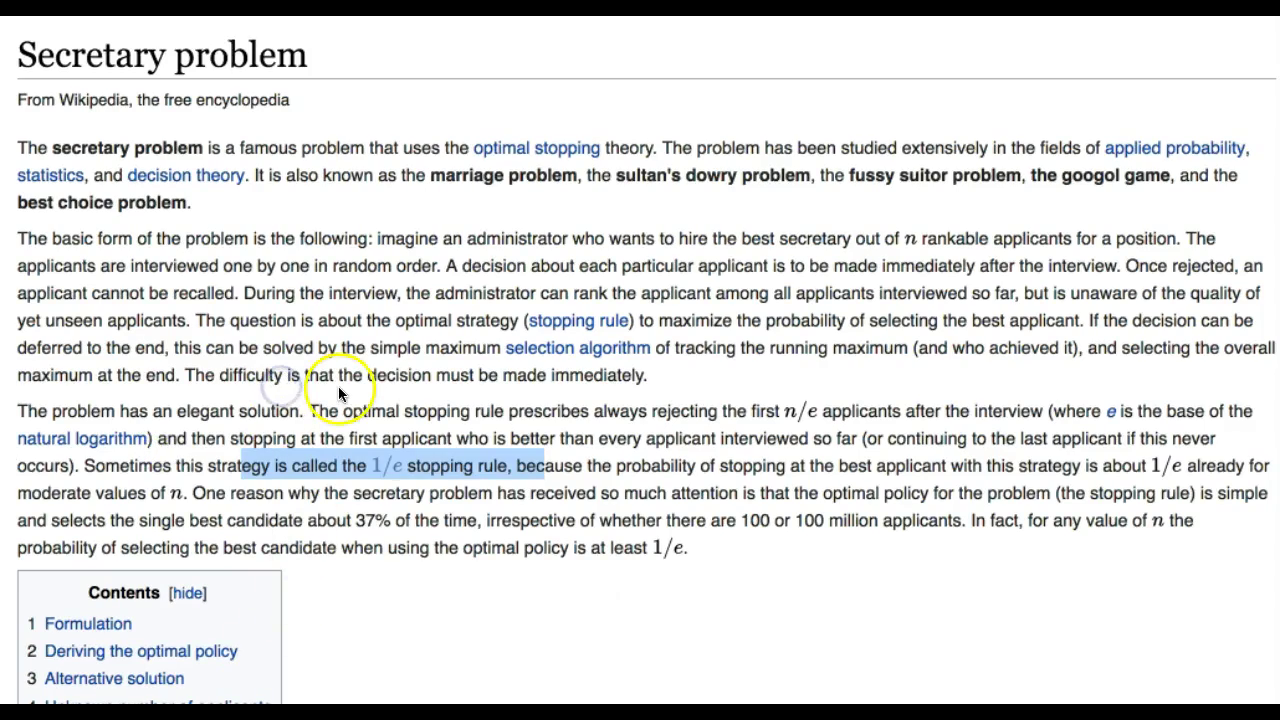
# Step: Highlight the Secretary problem sentences on the 1/e rule and rejecting the first n/e applicants
pyautogui.scroll(-5, 338, 392)
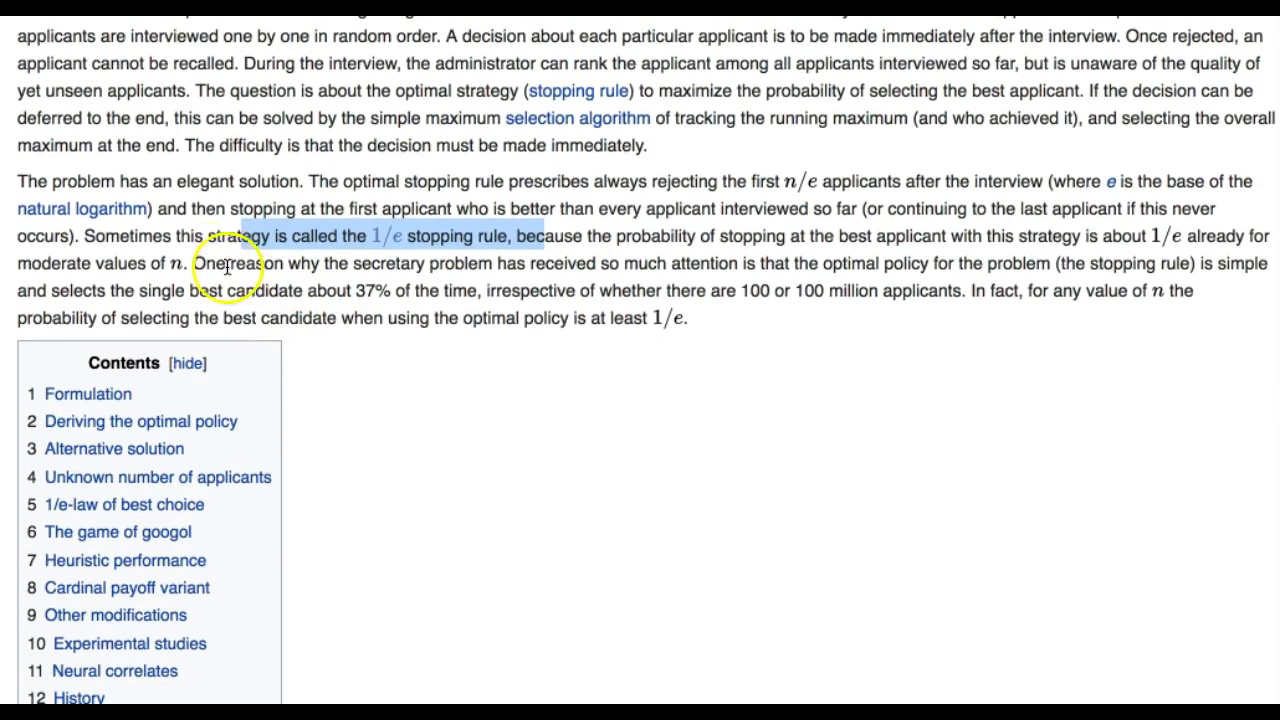
pyautogui.click(208, 252)
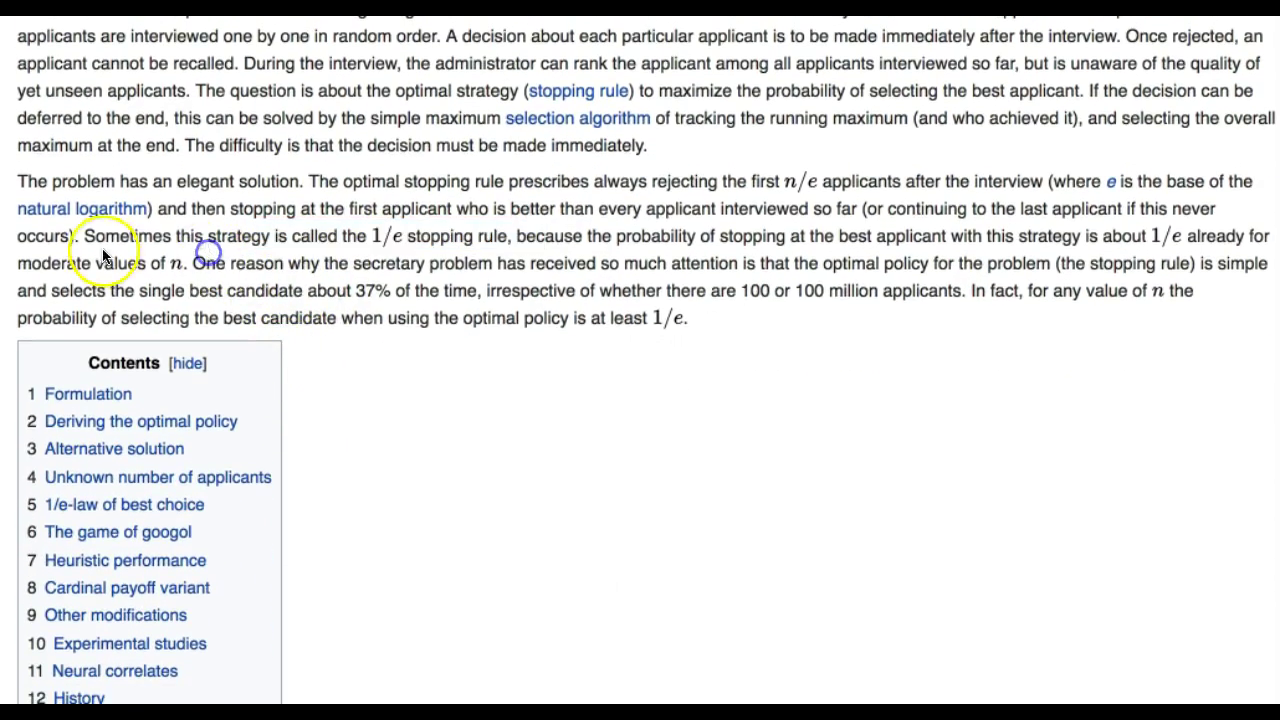
pyautogui.moveTo(84, 237); pyautogui.dragTo(507, 237)
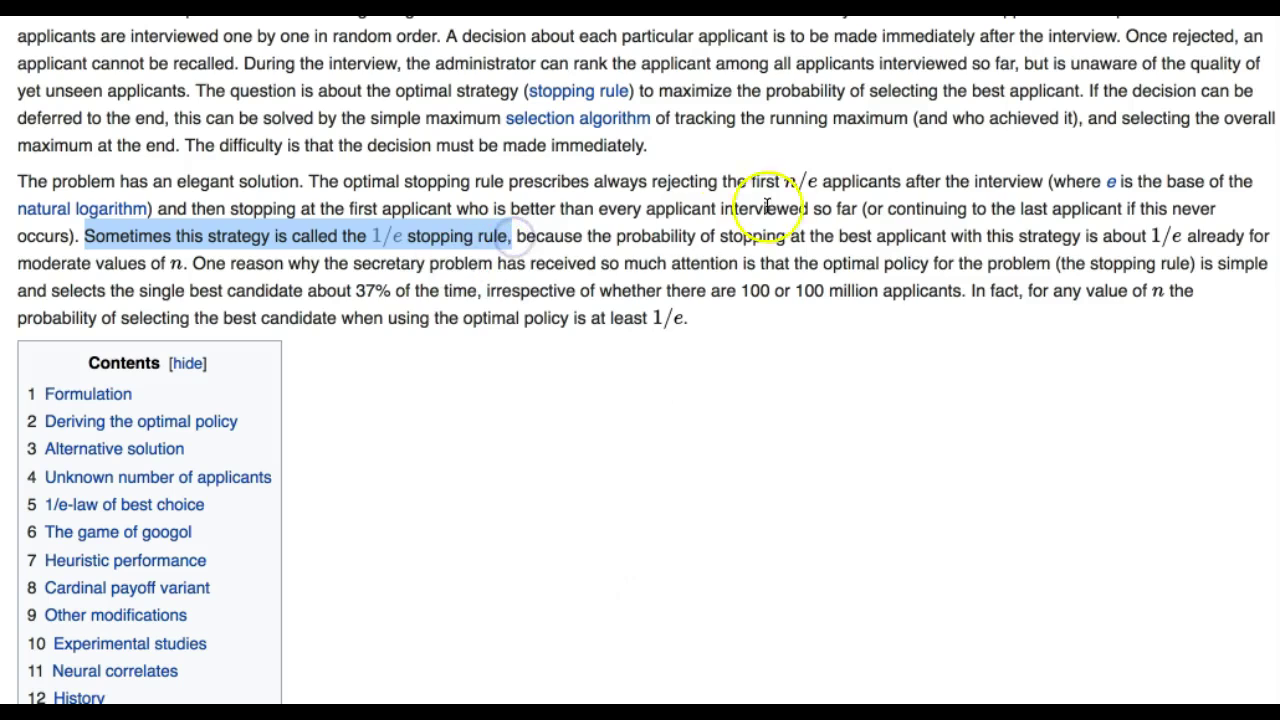
pyautogui.moveTo(606, 182); pyautogui.dragTo(1046, 182)
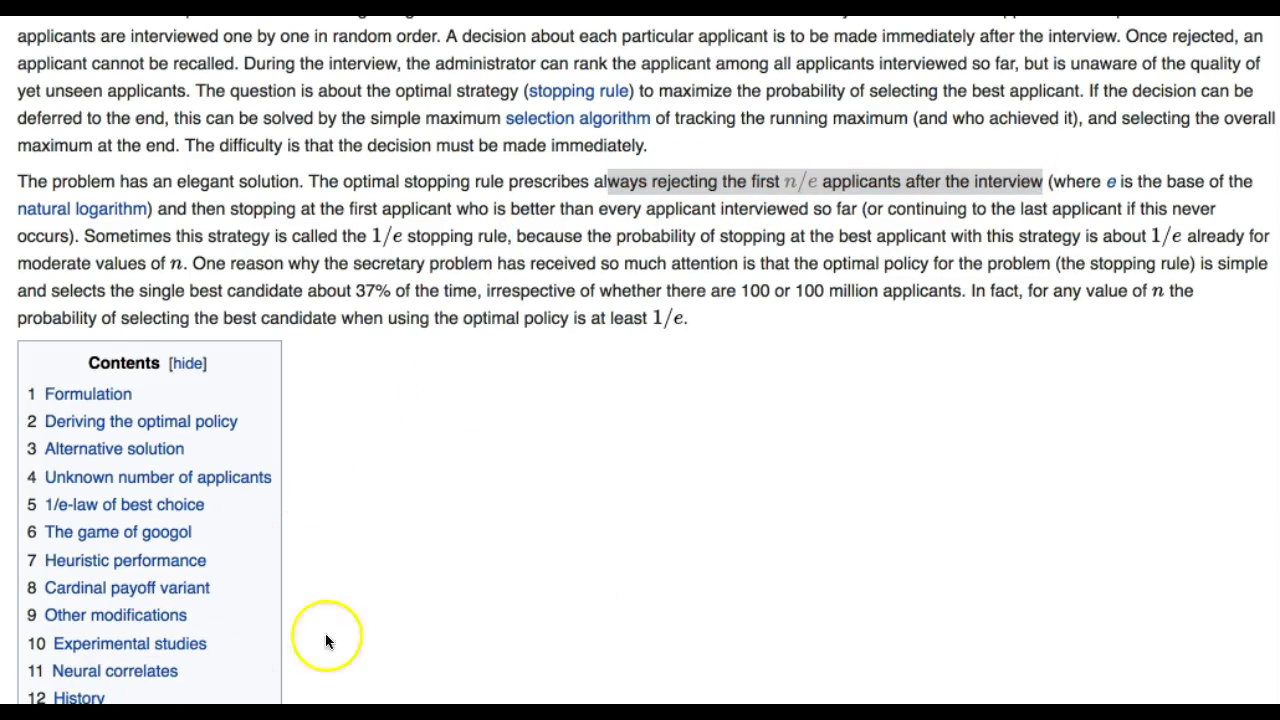
pyautogui.scroll(5, 393, 598)
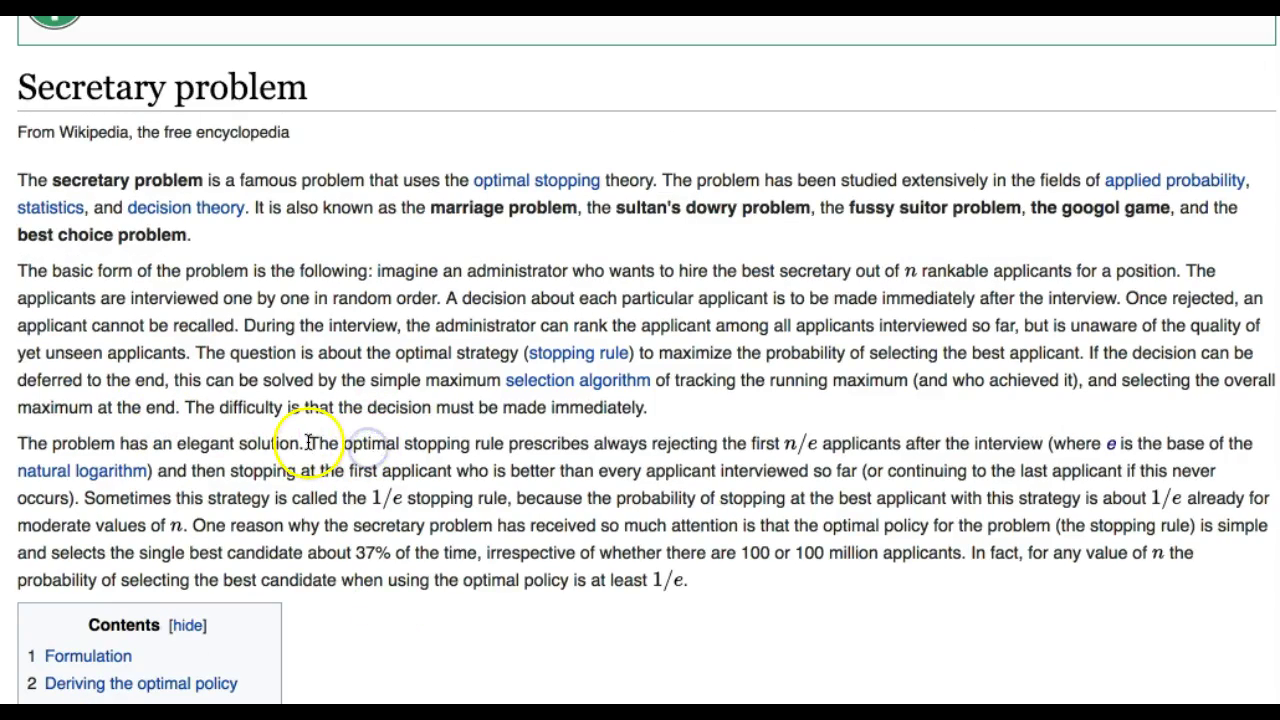
pyautogui.doubleClick(325, 443)
pyautogui.moveTo(325, 443); pyautogui.dragTo(901, 443)
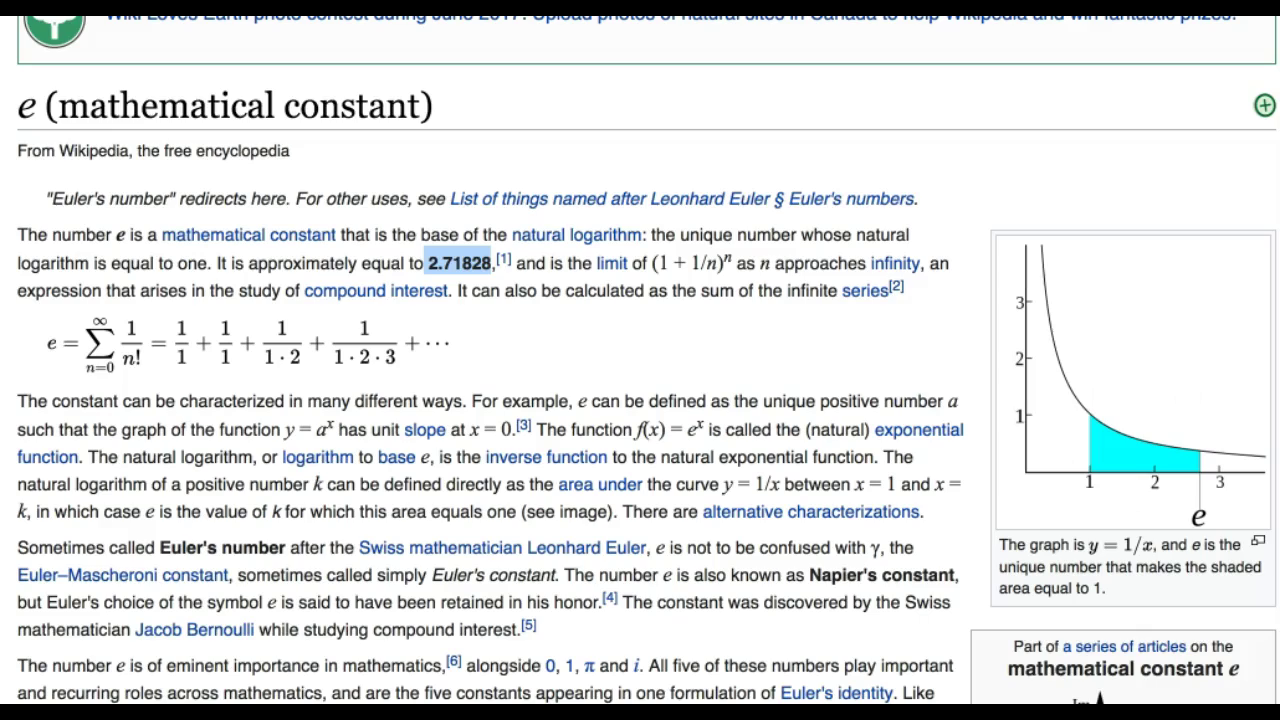
# Step: Highlight the graph caption on e, then the e (mathematical constant) title and value 2.71828
pyautogui.moveTo(997, 545); pyautogui.dragTo(1100, 588)
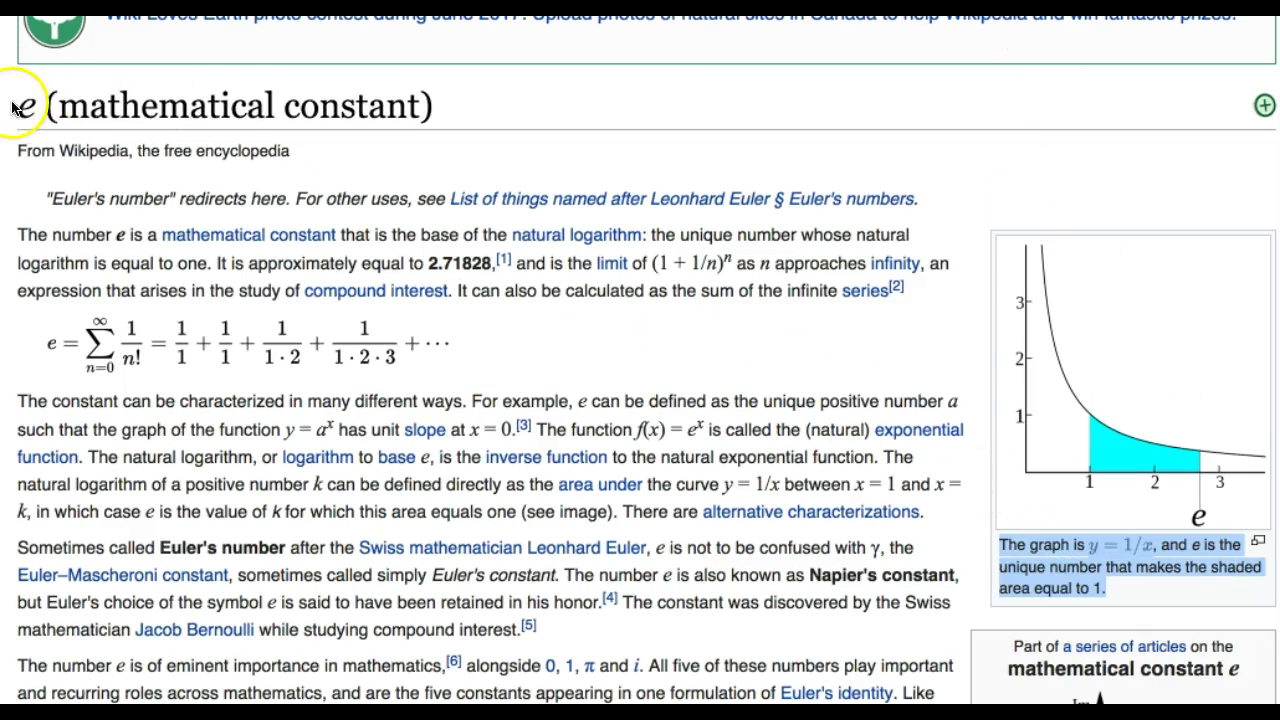
pyautogui.moveTo(20, 108); pyautogui.dragTo(483, 115)
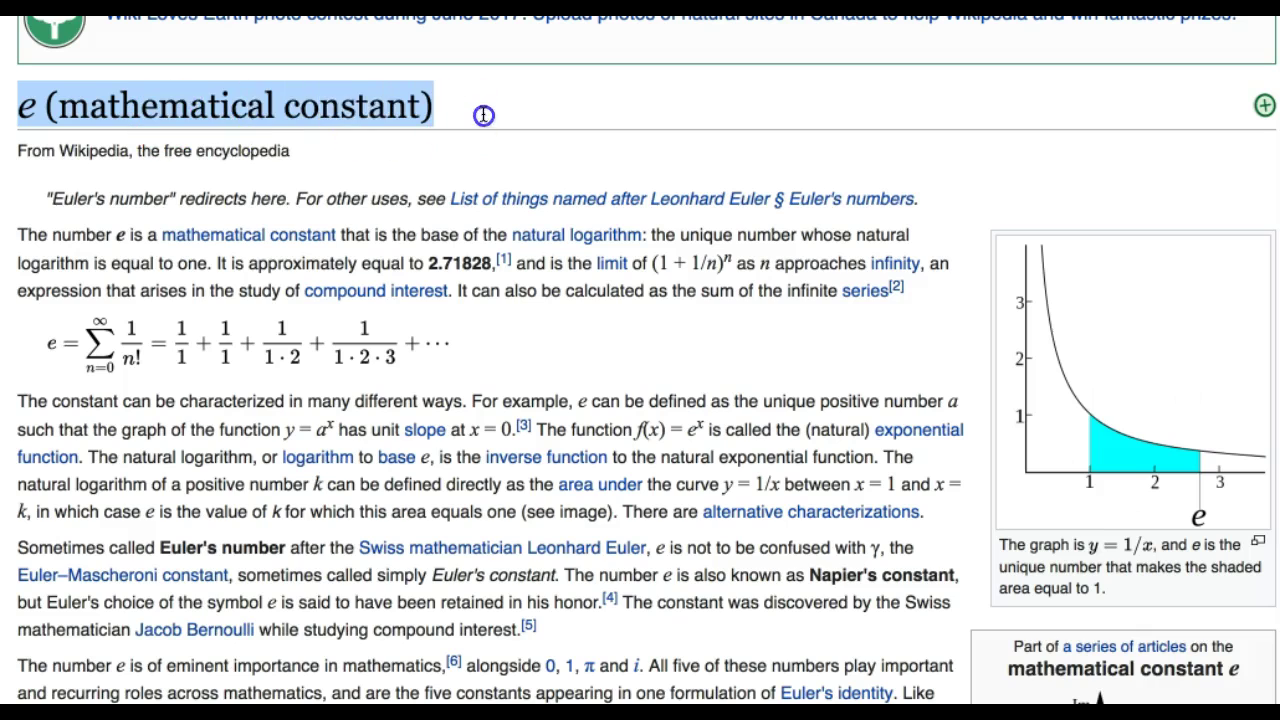
pyautogui.doubleClick(440, 263)
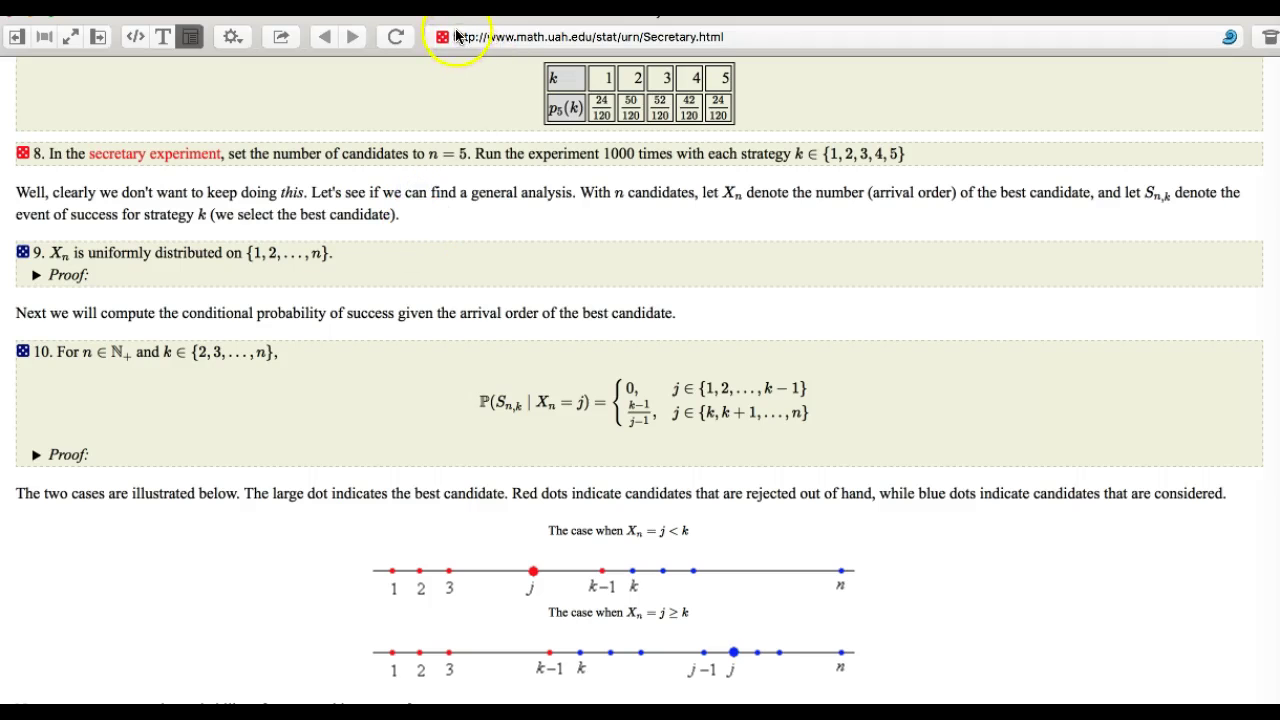
pyautogui.click(563, 40)
pyautogui.moveTo(735, 34); pyautogui.dragTo(542, 32)
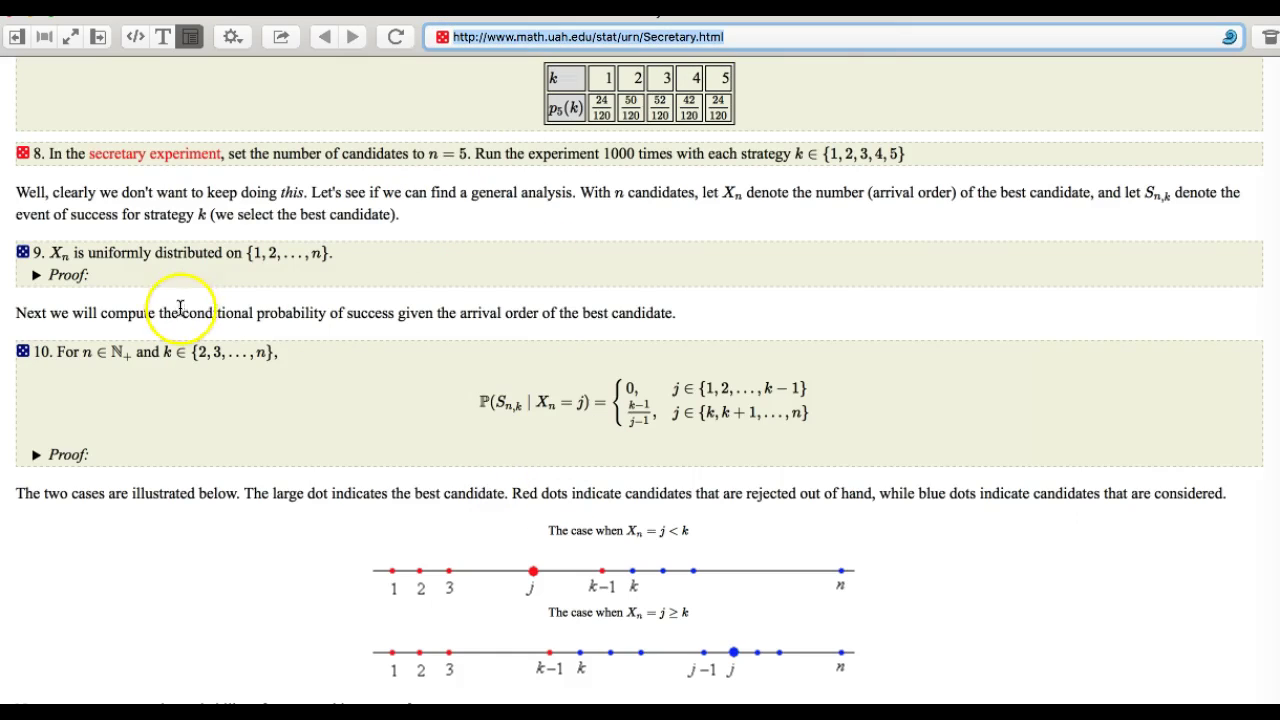
pyautogui.moveTo(180, 307); pyautogui.dragTo(632, 313)
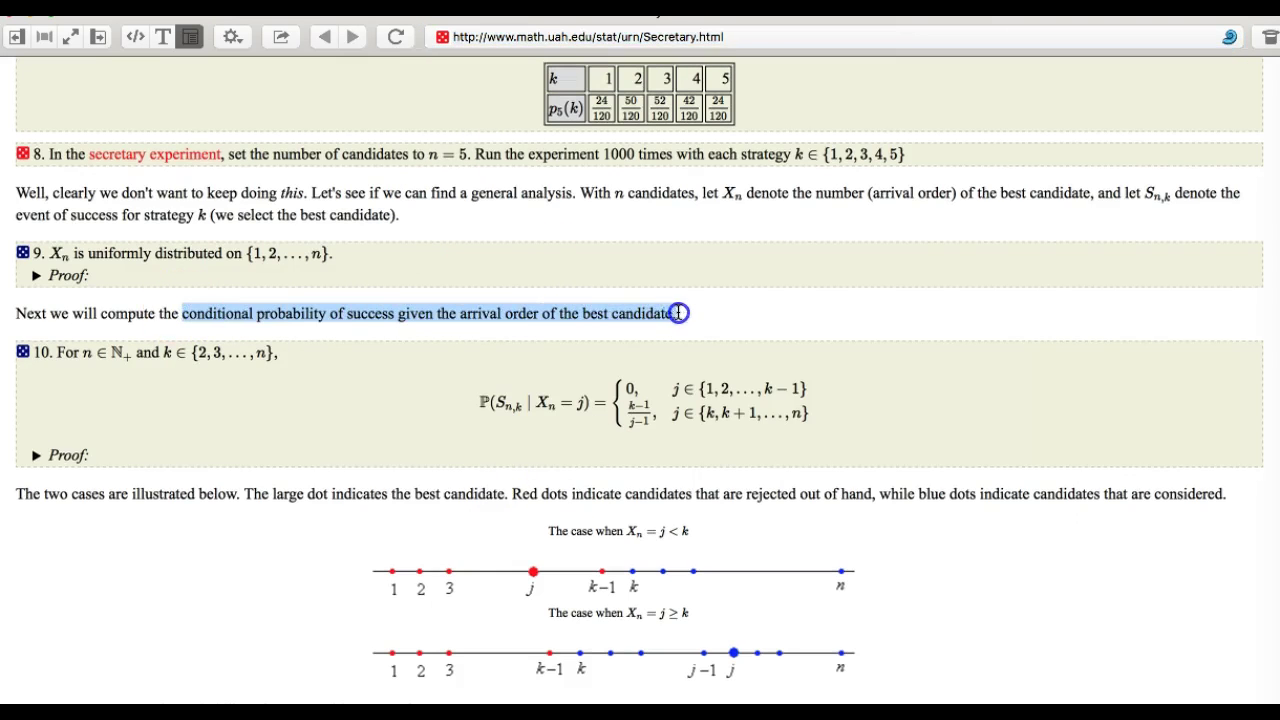
pyautogui.moveTo(481, 402); pyautogui.dragTo(570, 401)
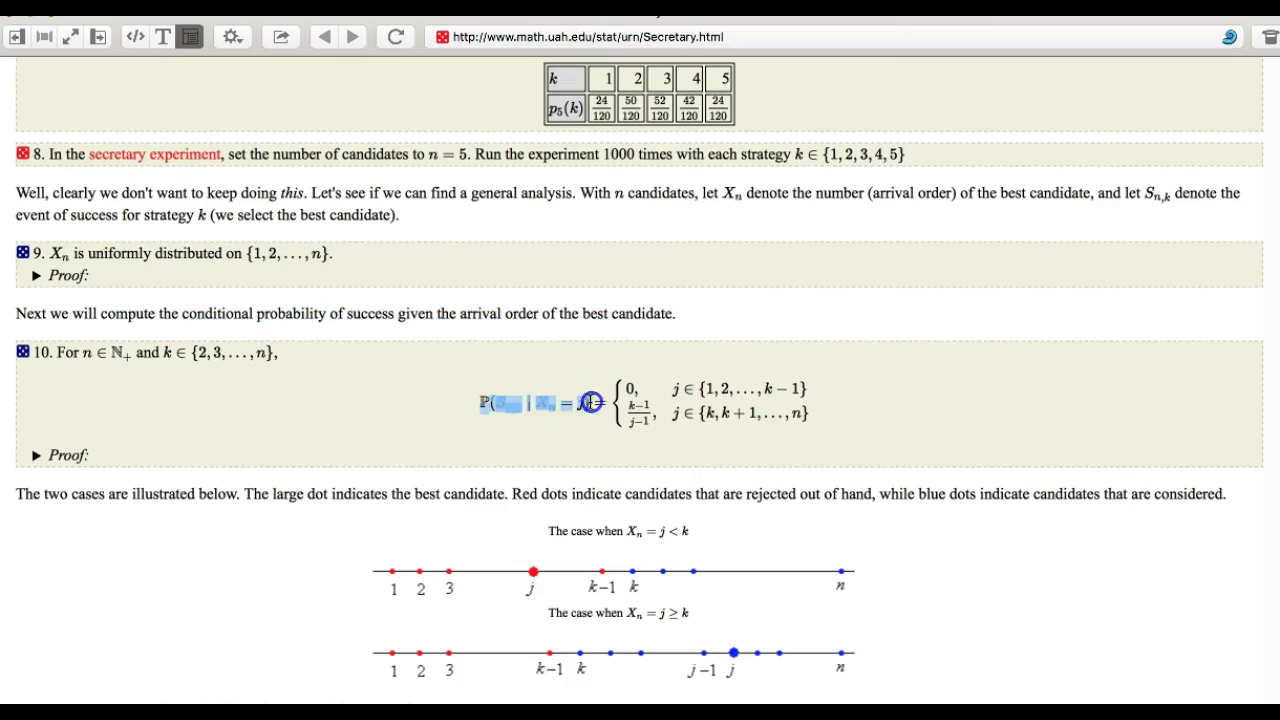
pyautogui.moveTo(548, 531); pyautogui.dragTo(711, 525)
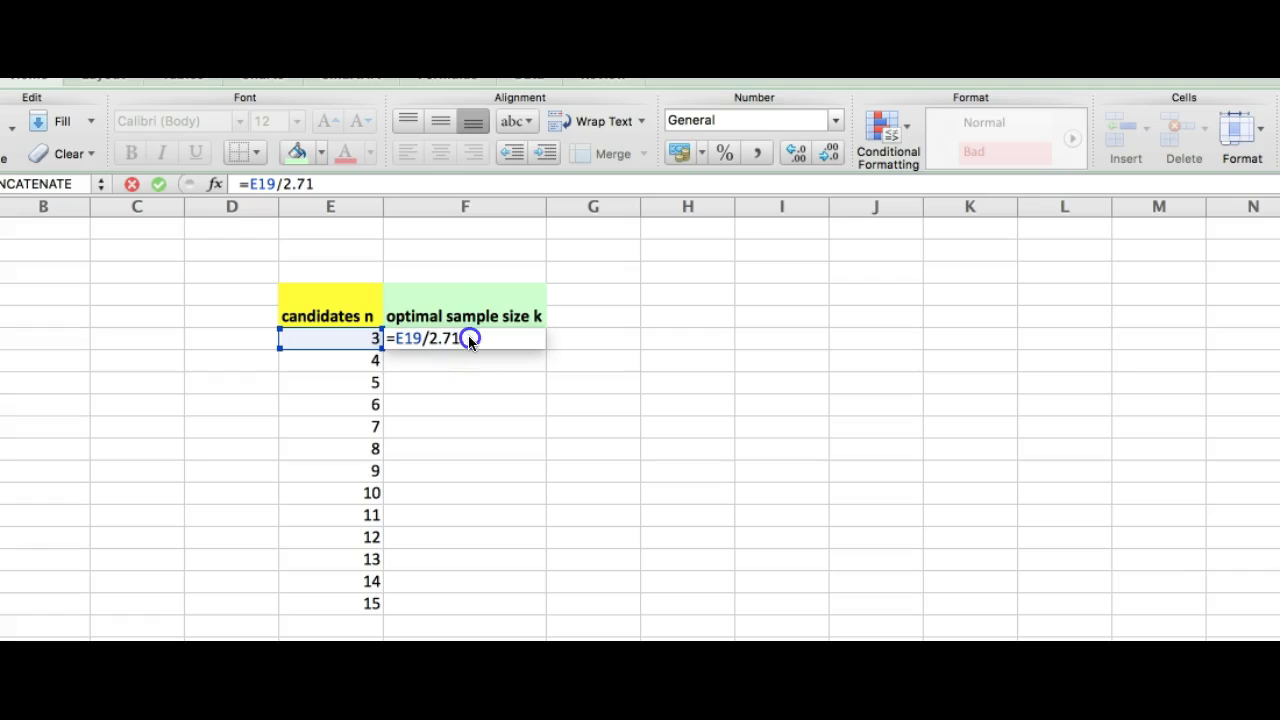
# Step: Enter =ROUND(E19/2.71,0) in F19 and fill it down to the 15-candidate row
pyautogui.click(469, 339)
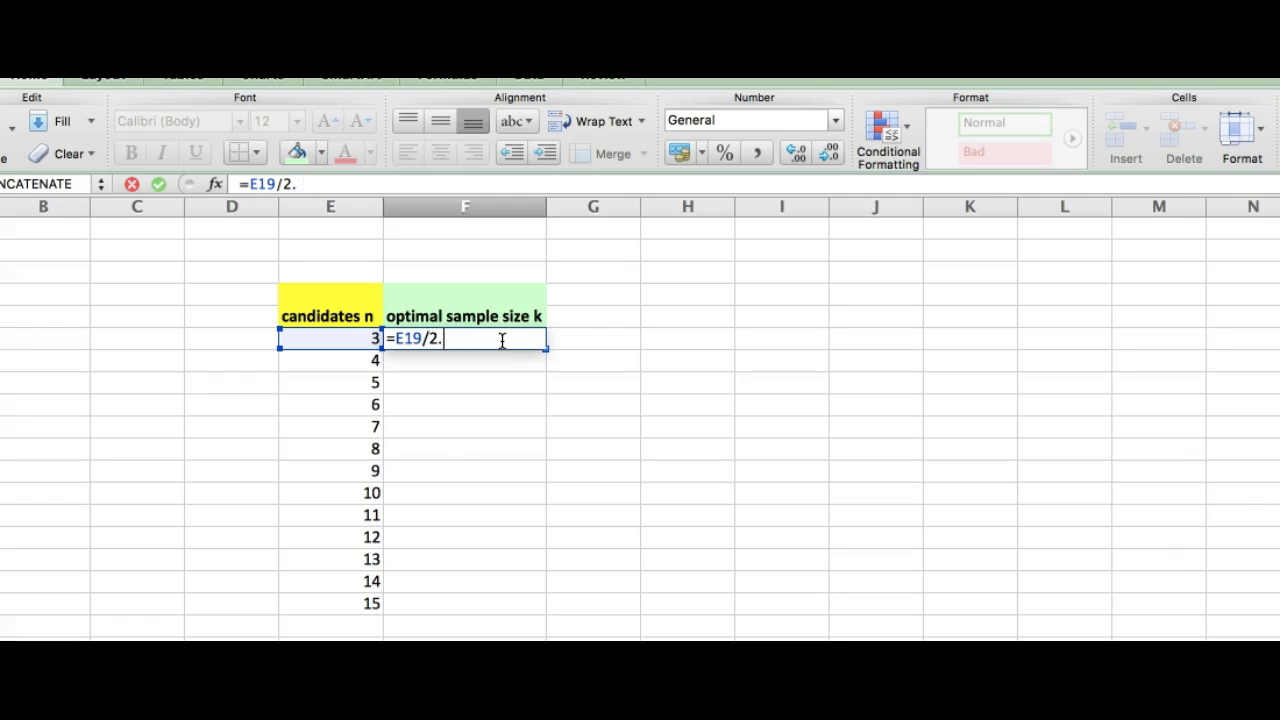
pyautogui.press('Escape')
pyautogui.write('=')
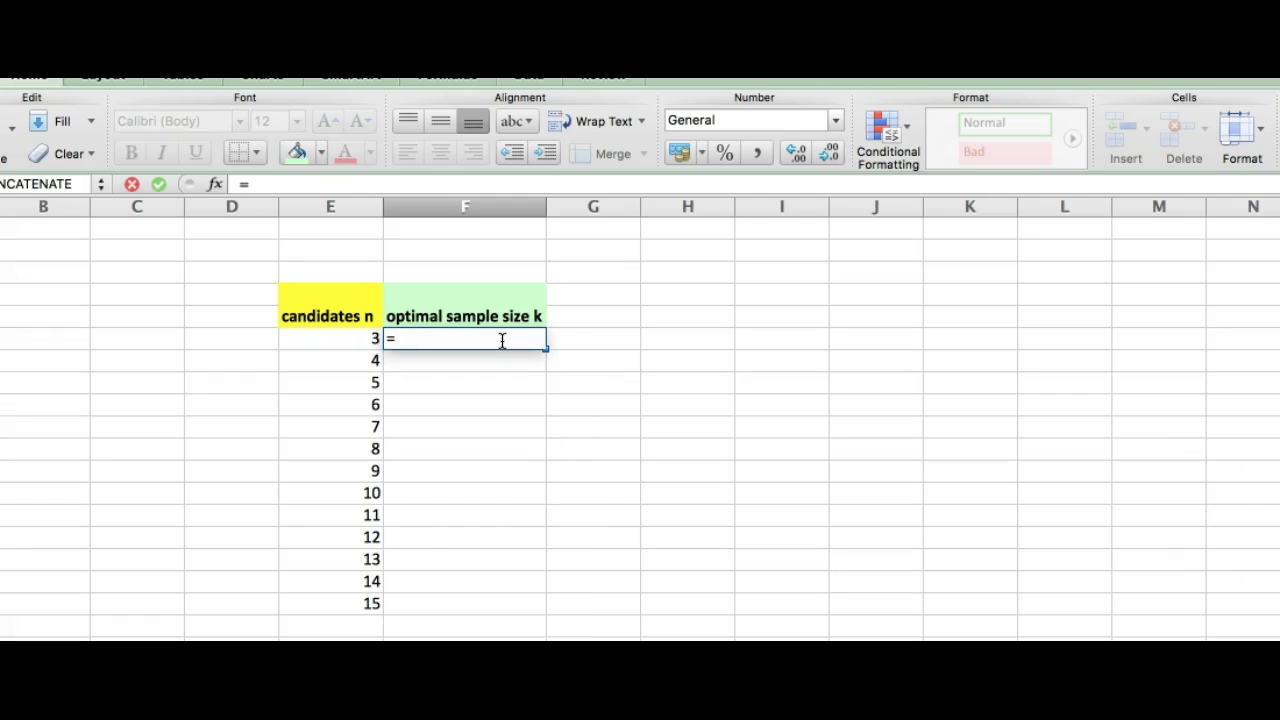
pyautogui.press('Left')
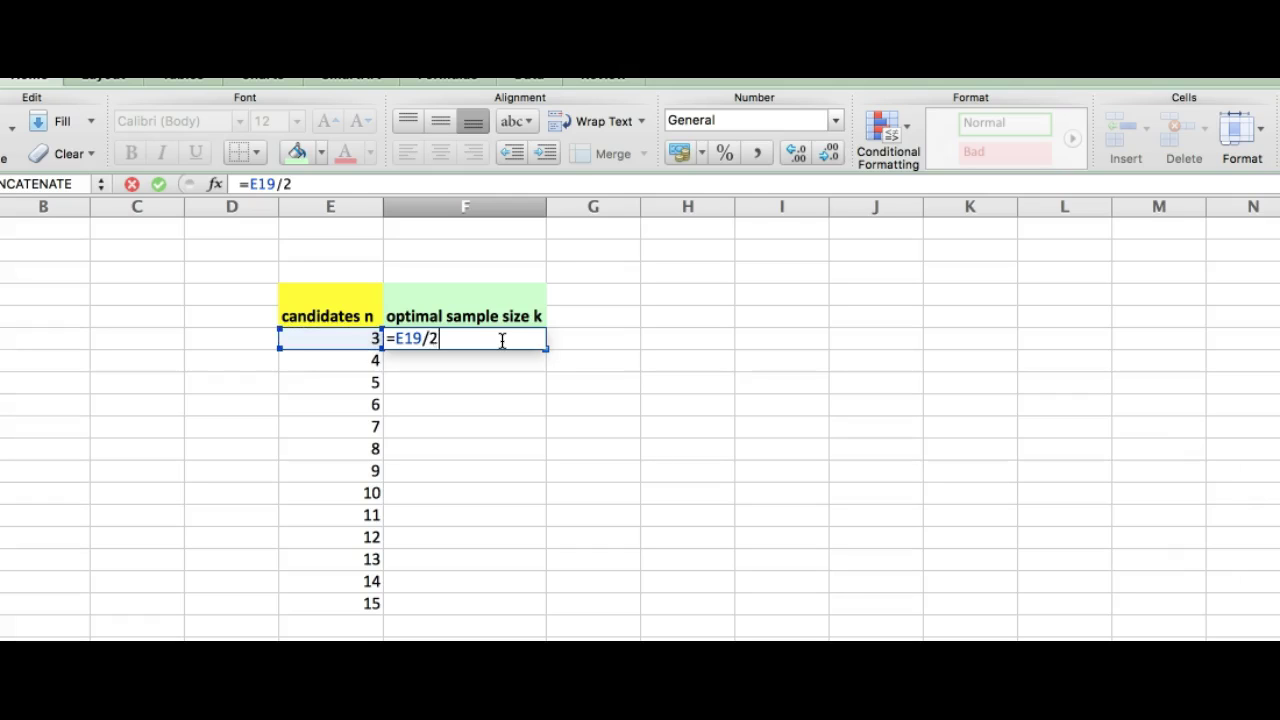
pyautogui.press('Return')
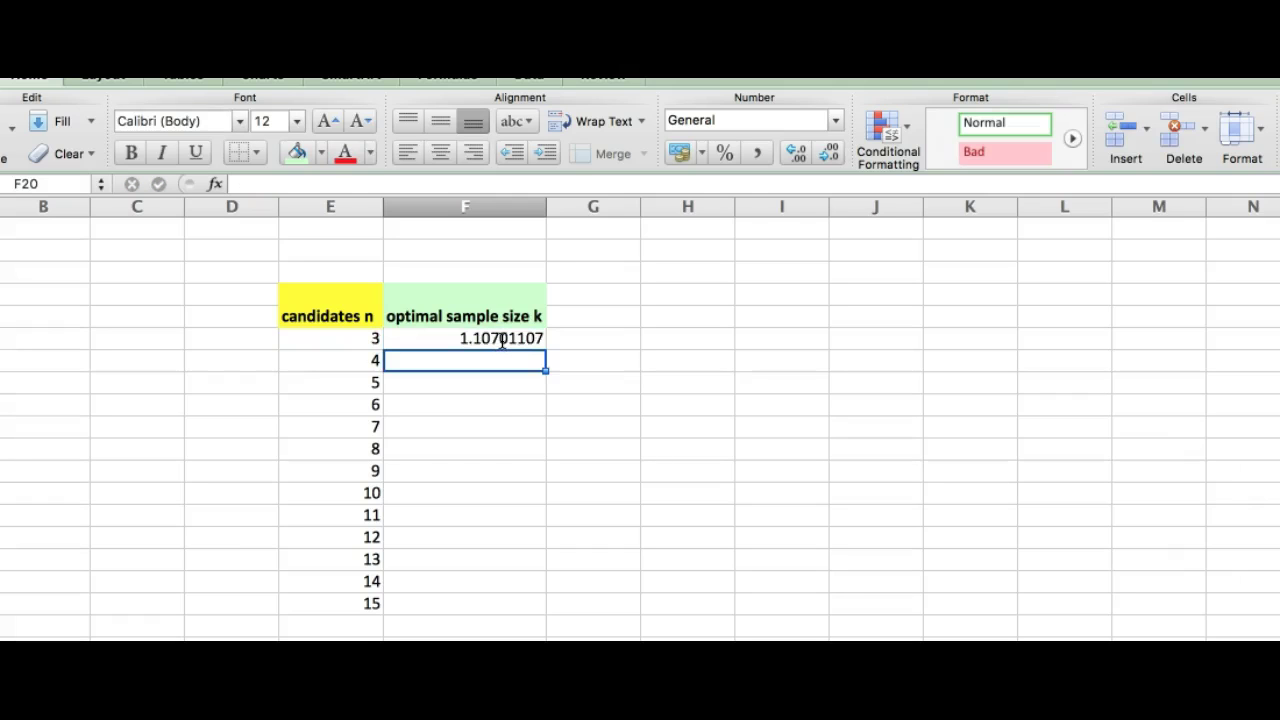
pyautogui.click(510, 342)
pyautogui.moveTo(547, 348); pyautogui.dragTo(514, 608)
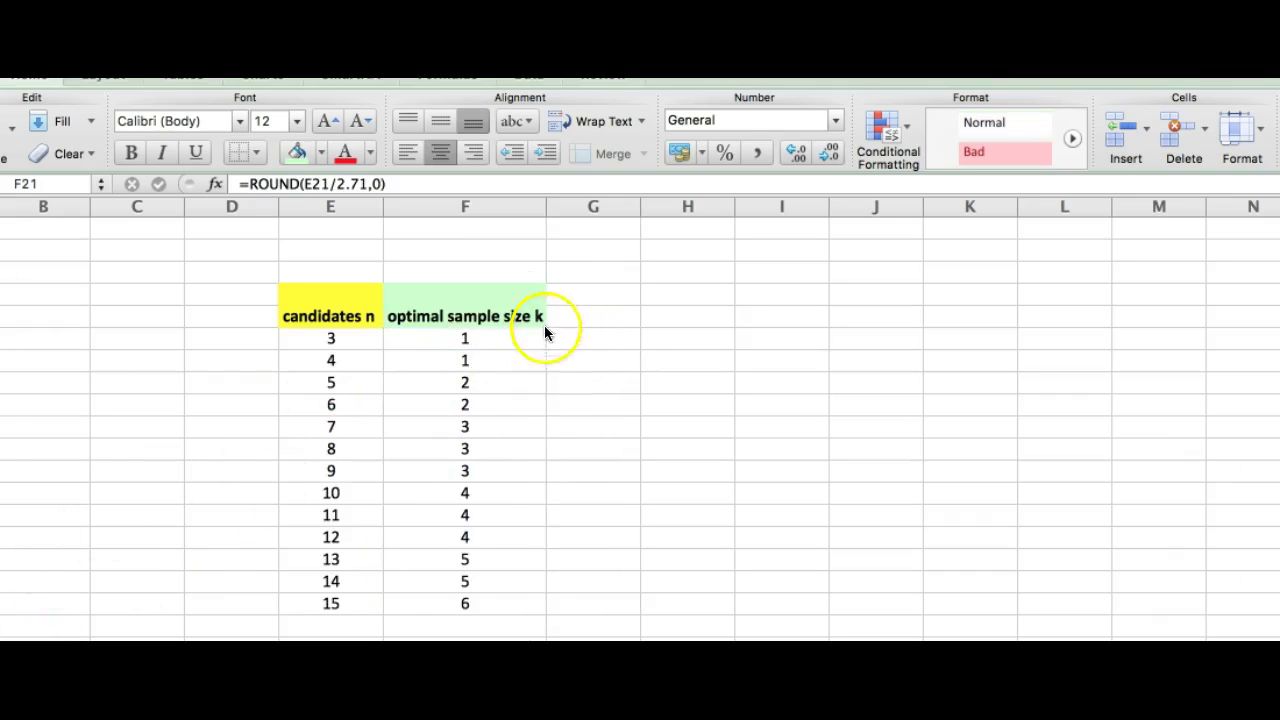
# Step: Check the rounded k values in cells F19 through F23
pyautogui.click(475, 345)
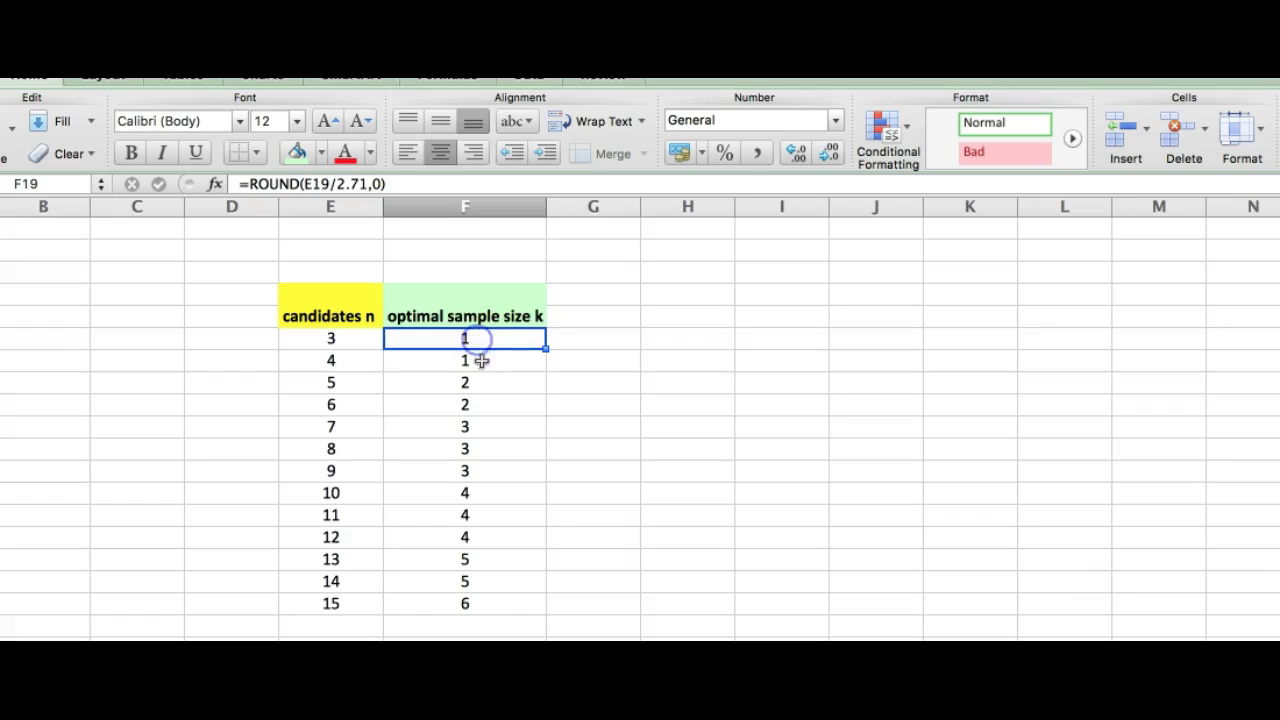
pyautogui.click(480, 360)
pyautogui.click(471, 381)
pyautogui.click(465, 420)
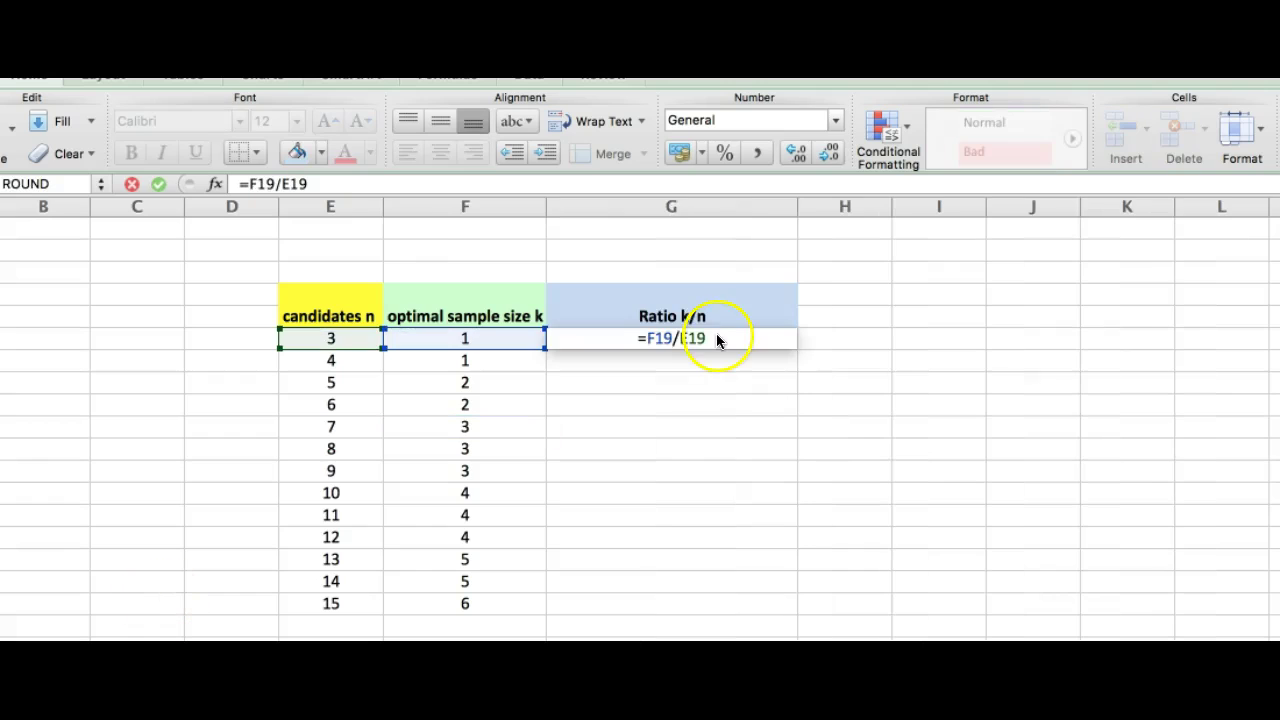
# Step: Enter =F19/E19 under the Ratio k/n header and fill it down through n = 15
pyautogui.click(717, 337)
pyautogui.click(688, 316)
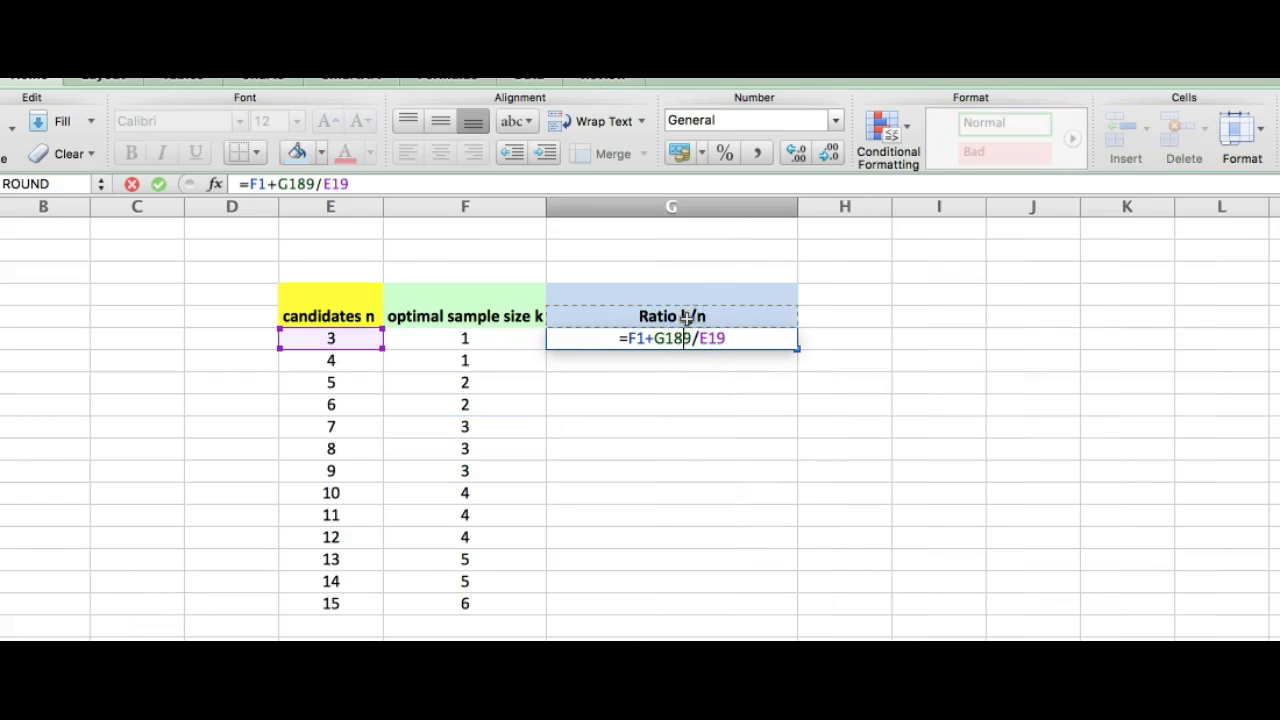
pyautogui.press('Escape')
pyautogui.click(697, 317)
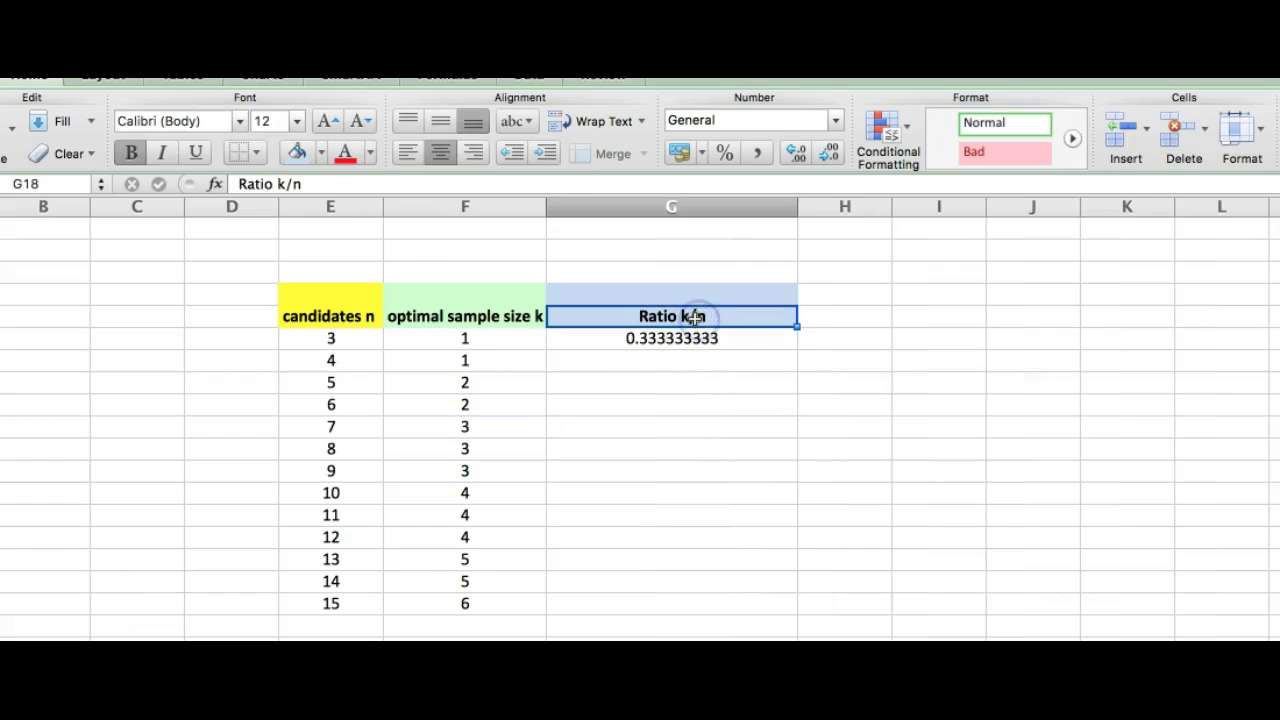
pyautogui.click(688, 339)
pyautogui.doubleClick(688, 340)
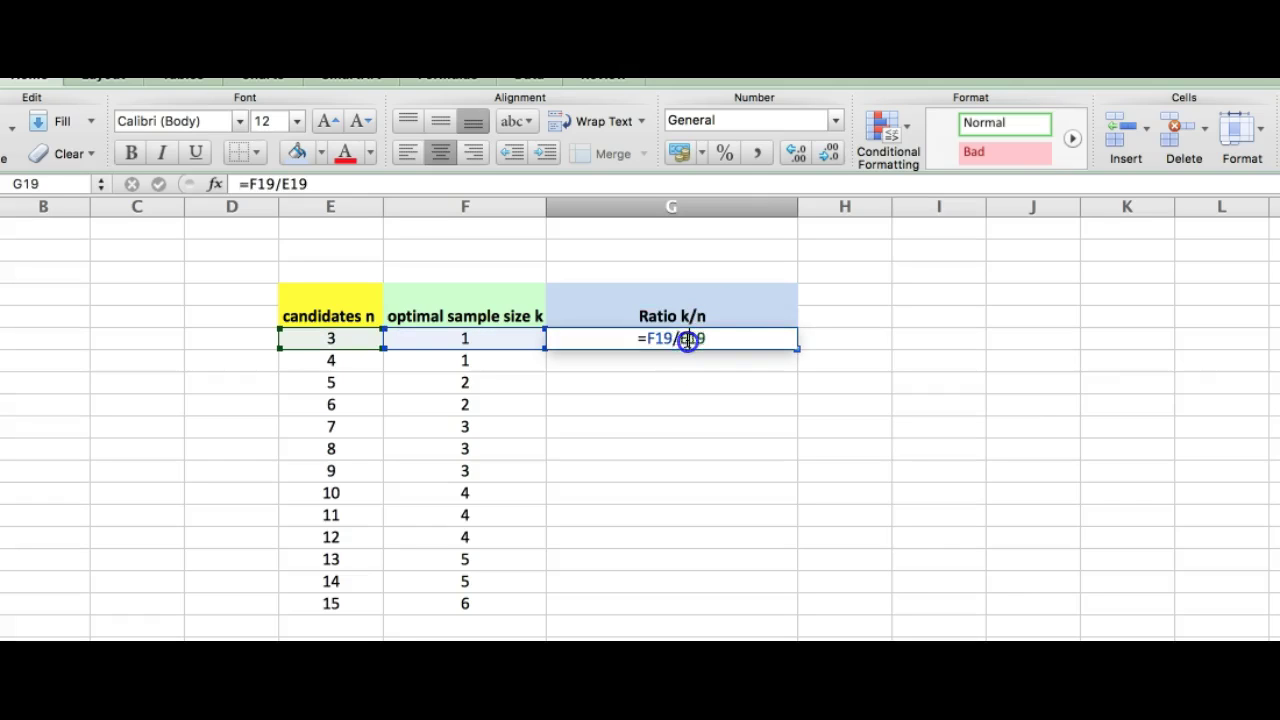
pyautogui.click(737, 366)
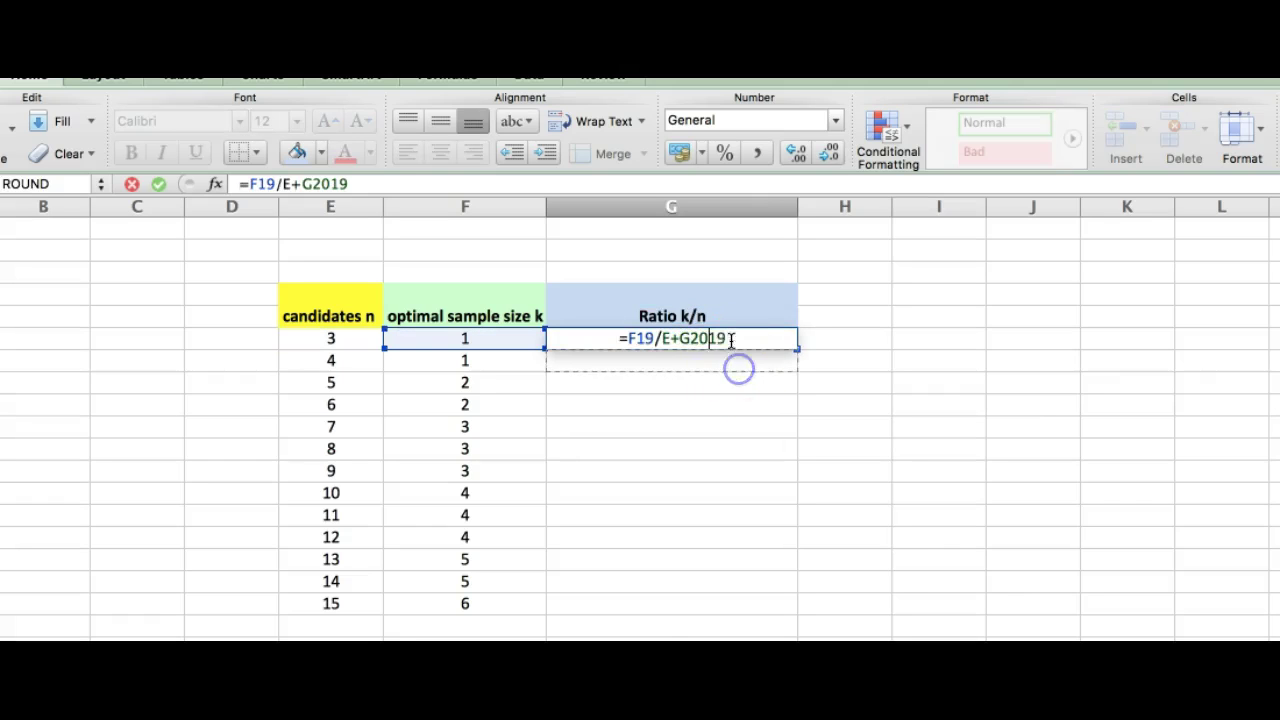
pyautogui.press('Escape')
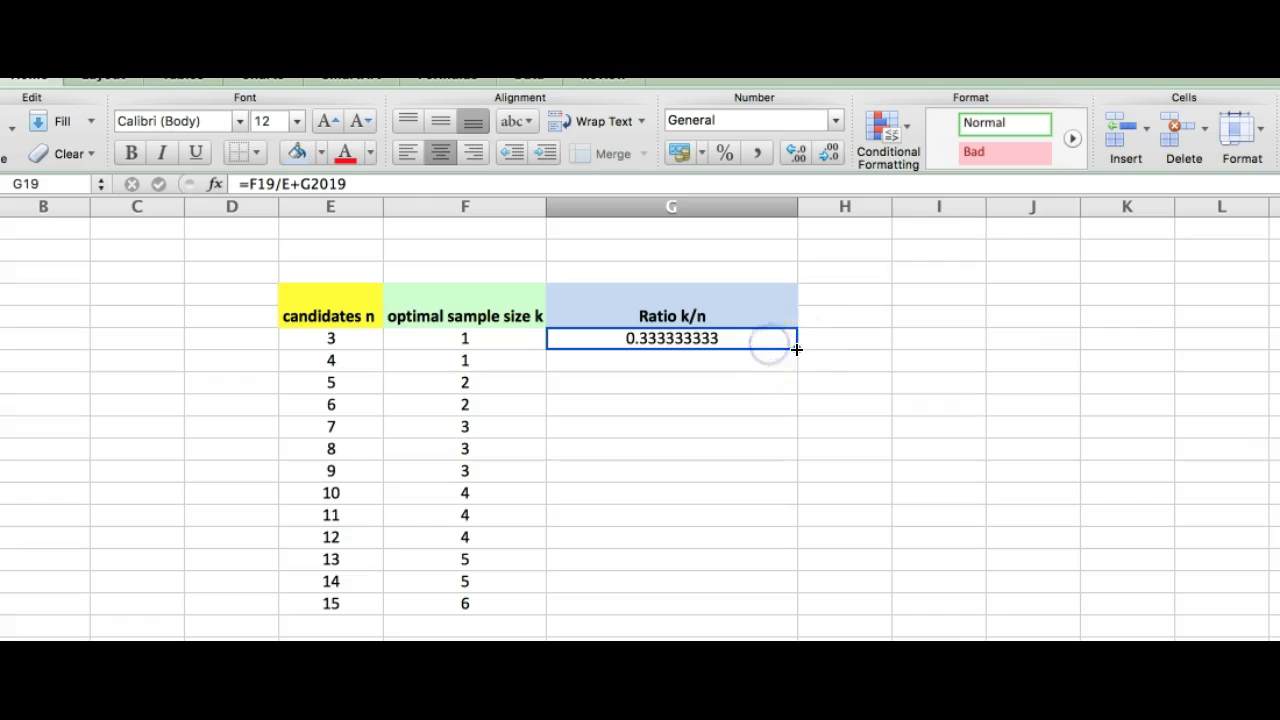
pyautogui.moveTo(769, 343); pyautogui.dragTo(770, 608)
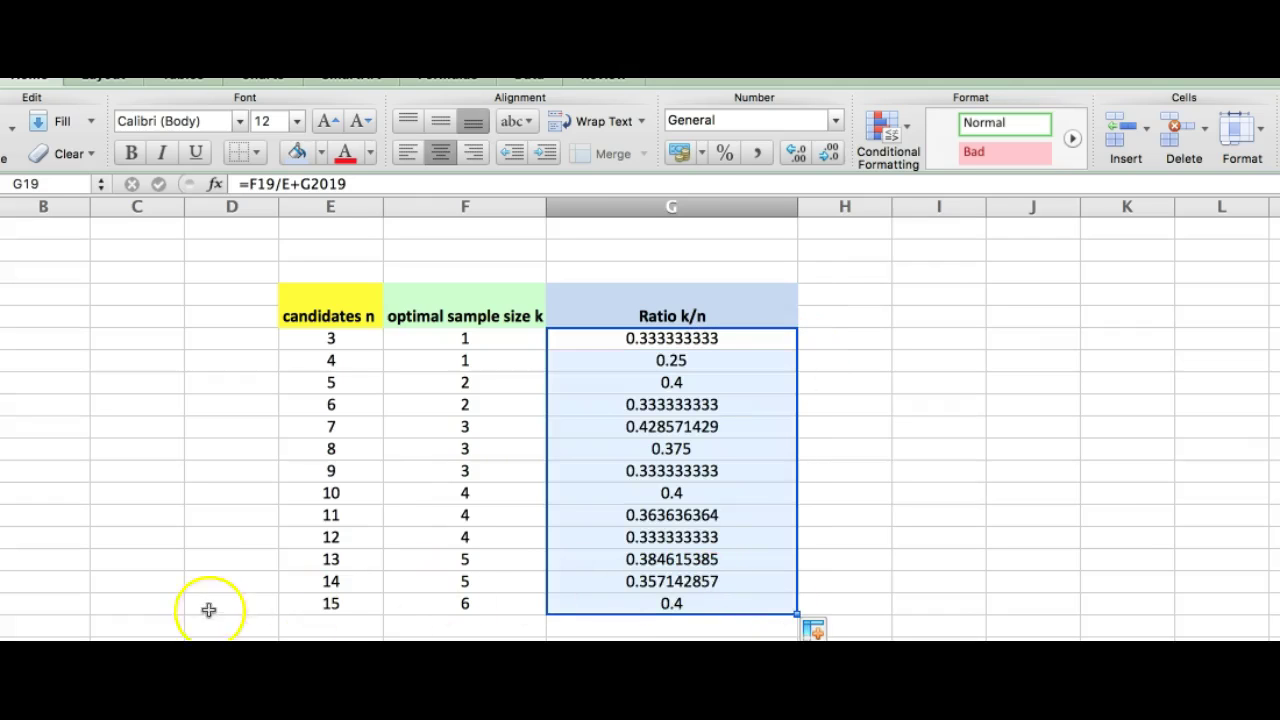
# Step: Show the ratios to two decimals, then highlight the integral P(x) = −x ln(x) on Wikipedia
pyautogui.click(752, 153)
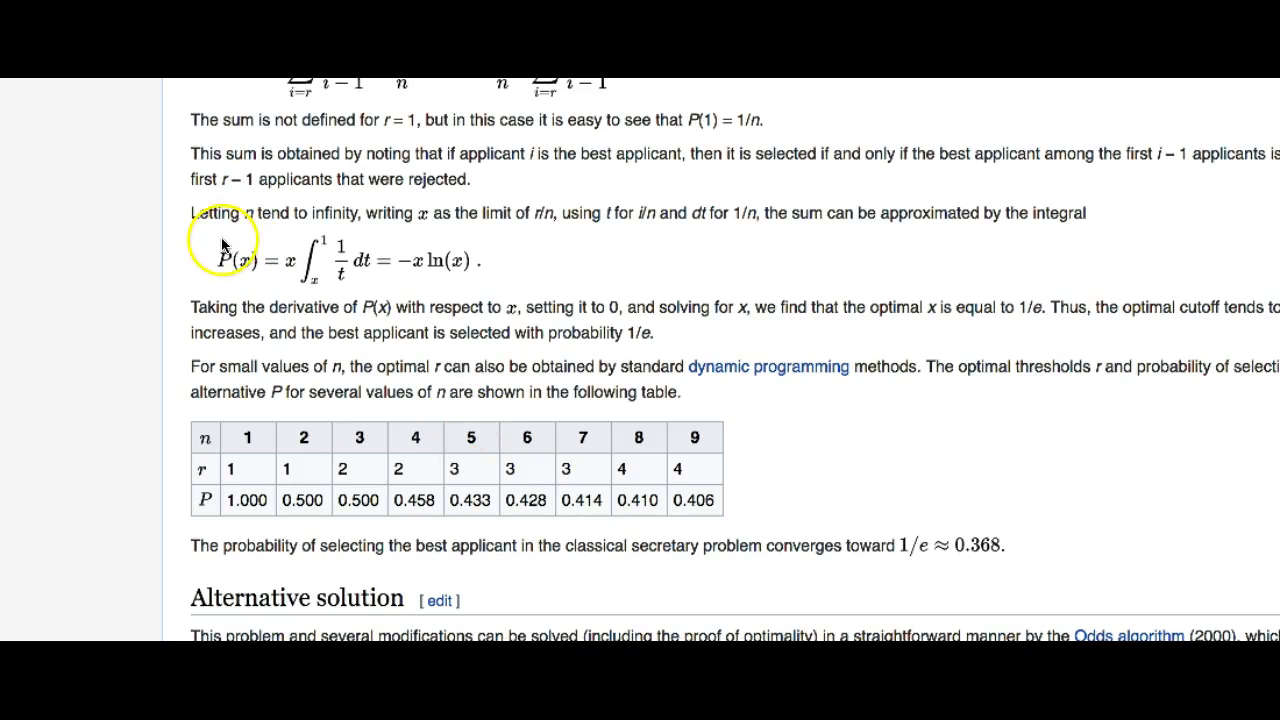
pyautogui.click(262, 282)
pyautogui.moveTo(491, 274); pyautogui.dragTo(286, 248)
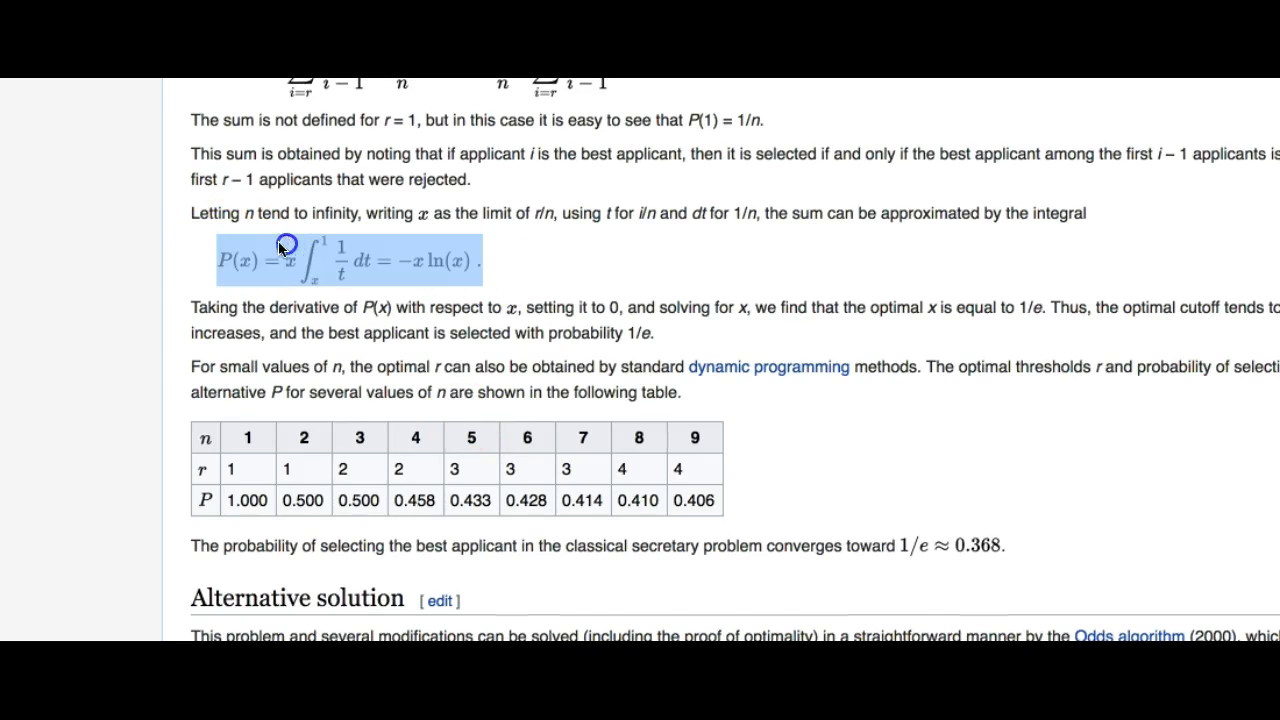
pyautogui.click(245, 308)
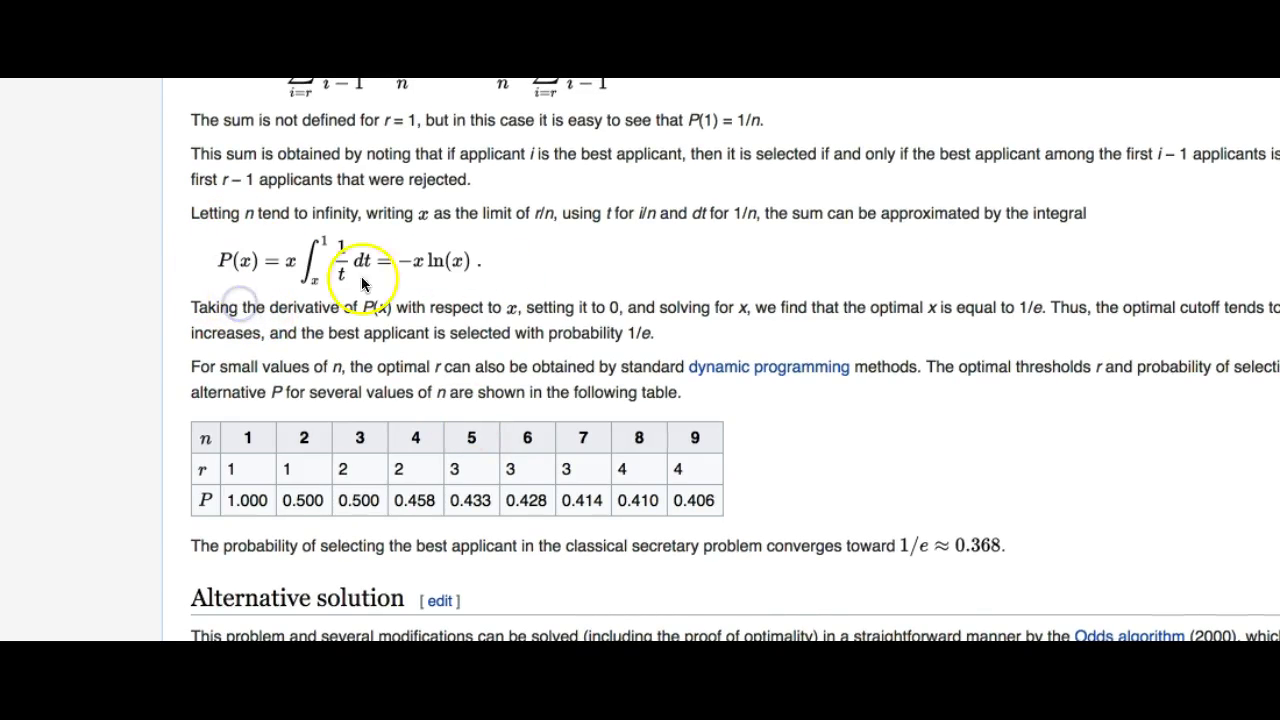
pyautogui.moveTo(466, 263); pyautogui.dragTo(288, 250)
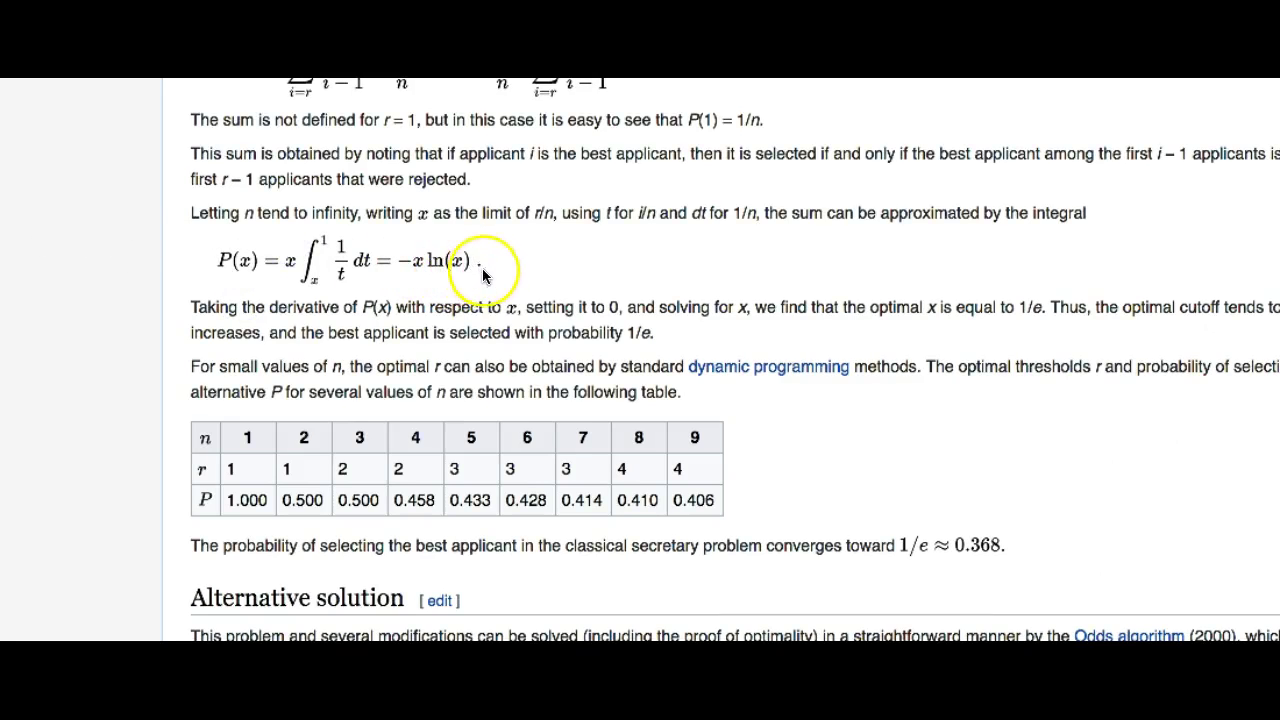
pyautogui.moveTo(480, 277); pyautogui.dragTo(366, 270)
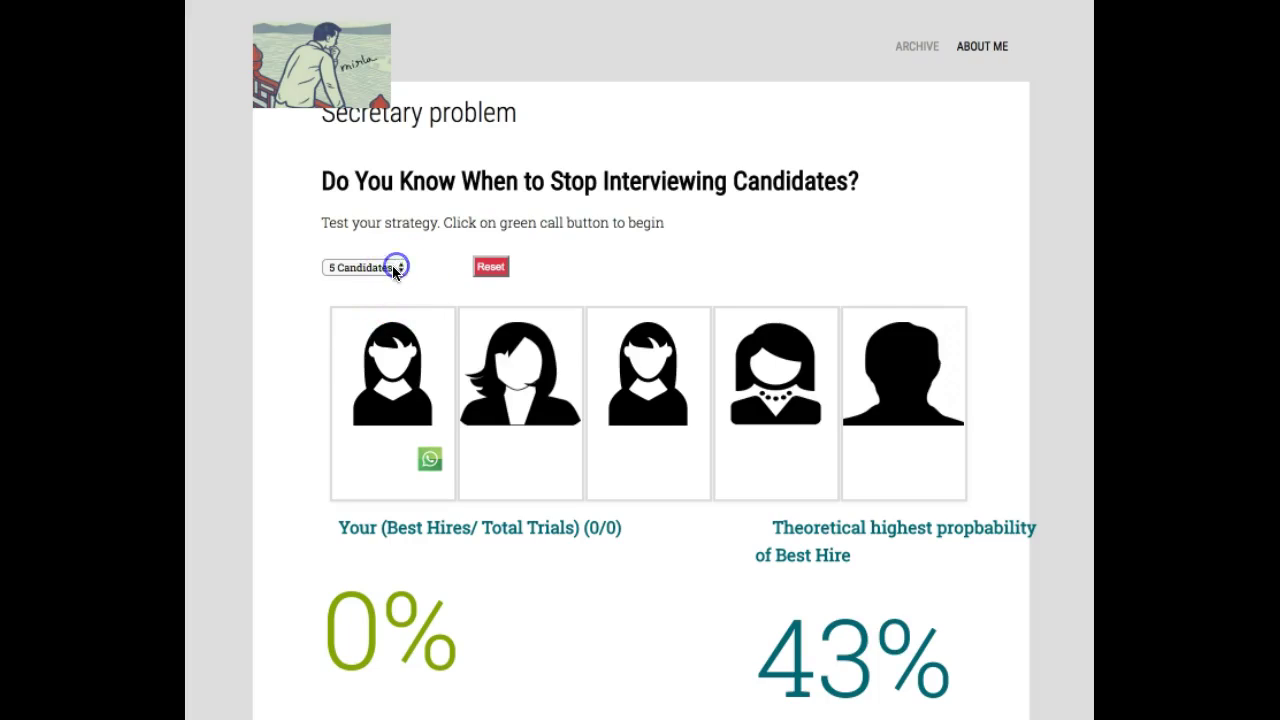
# Step: Set the game to 4 Candidates and skip the first candidate with 40 reviews
pyautogui.click(395, 268)
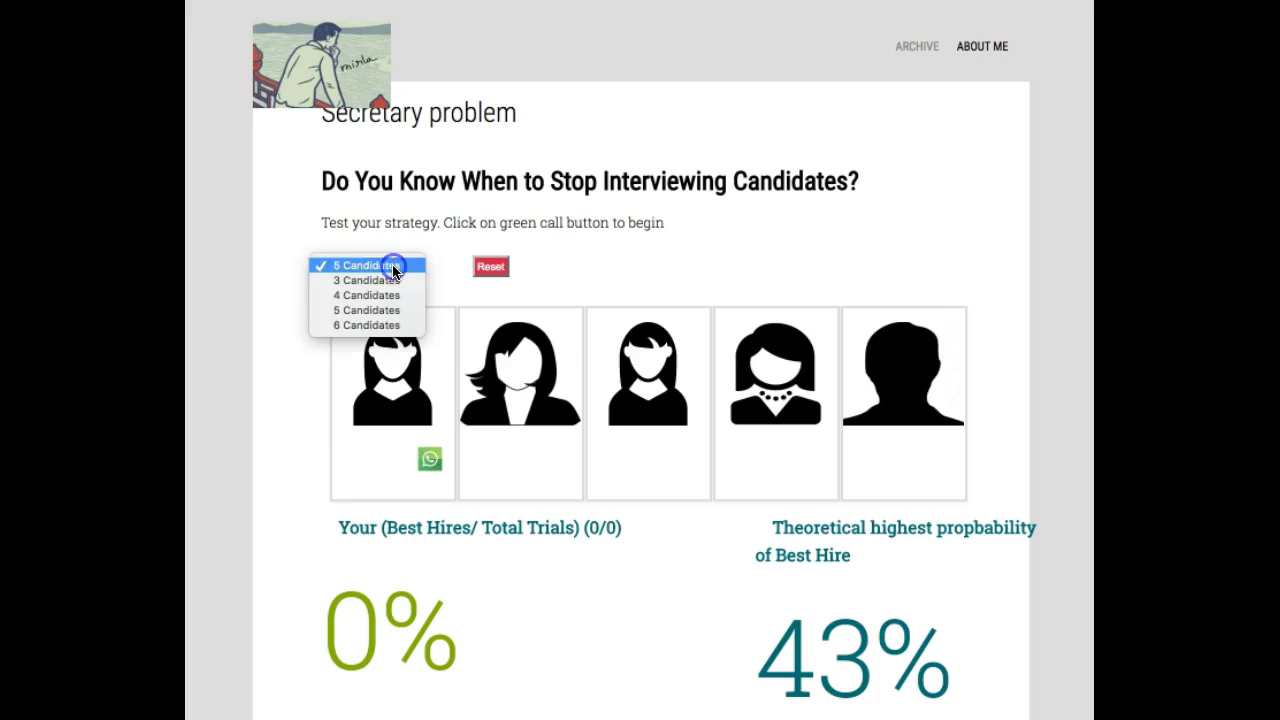
pyautogui.click(368, 295)
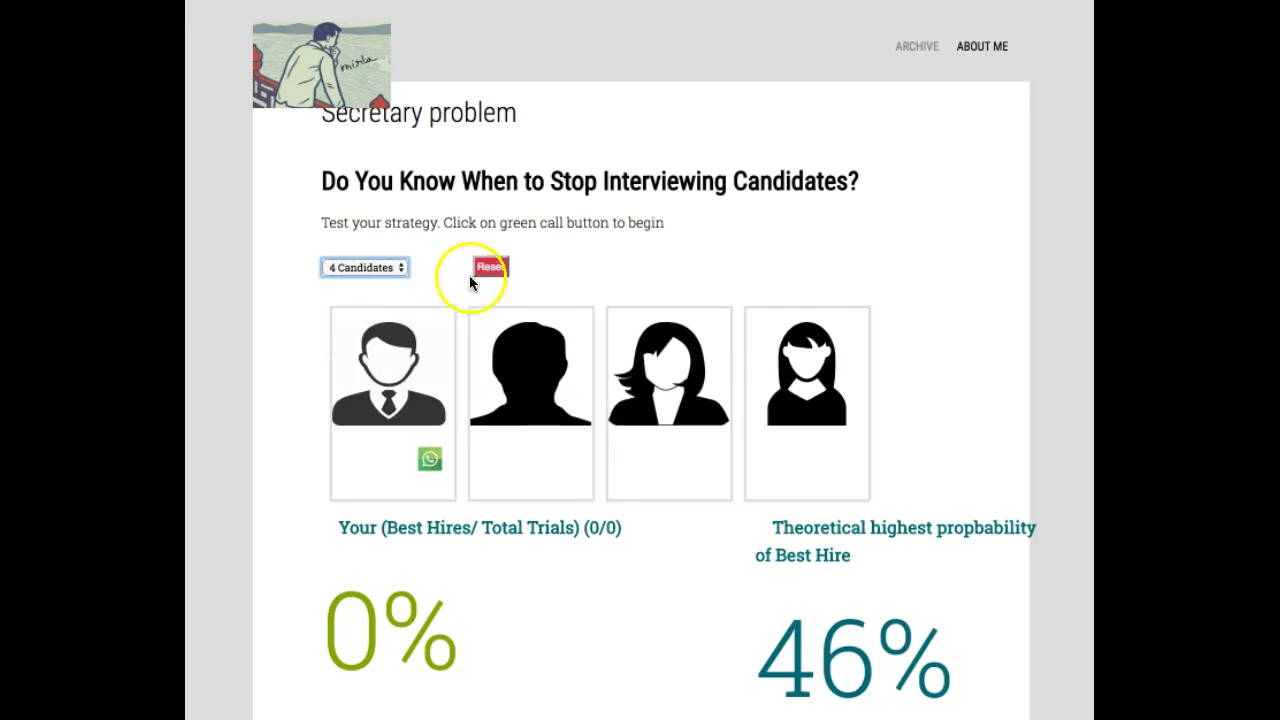
pyautogui.click(425, 465)
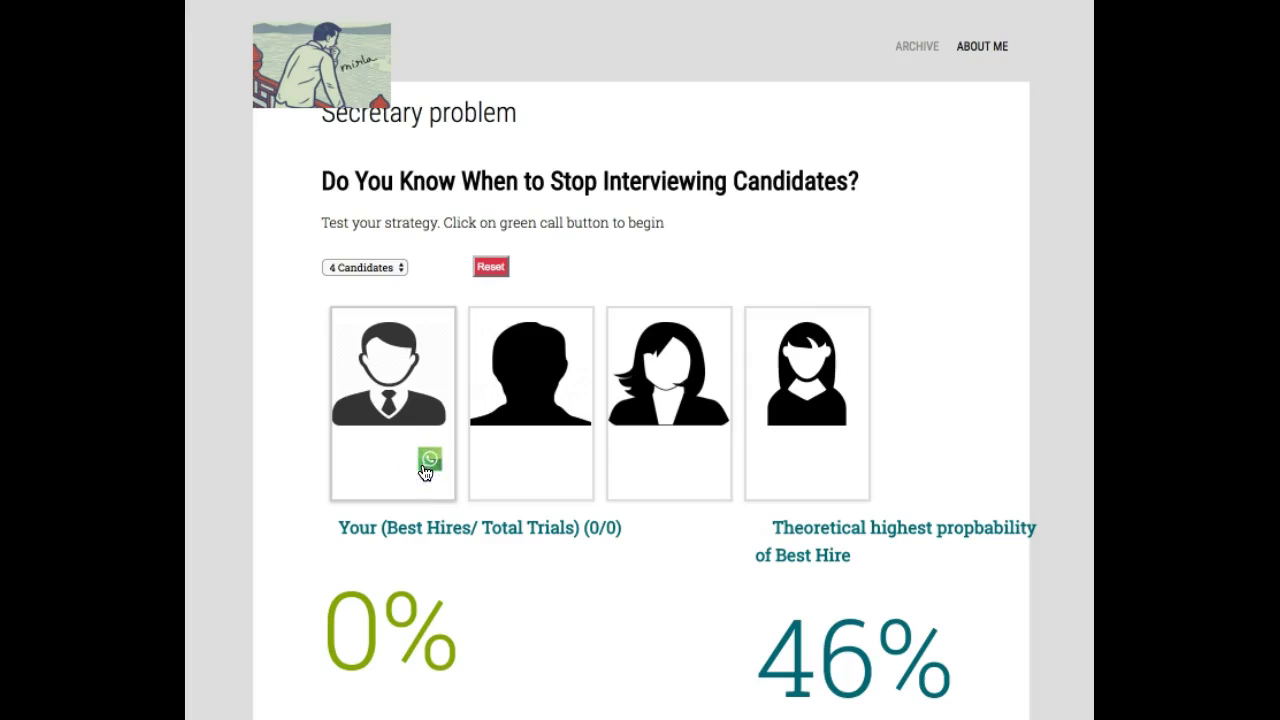
pyautogui.click(347, 467)
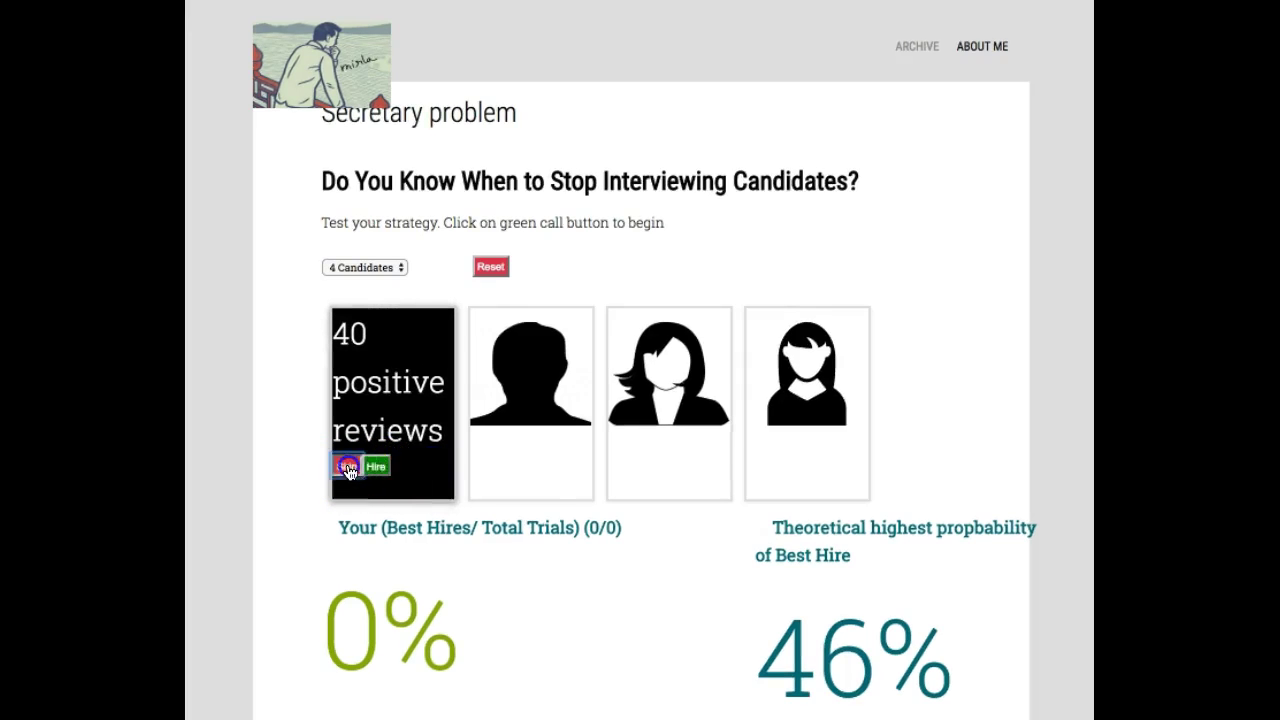
# Step: Hire the second candidate with 75 reviews, then start a new round and call its first candidate
pyautogui.click(567, 459)
pyautogui.click(513, 467)
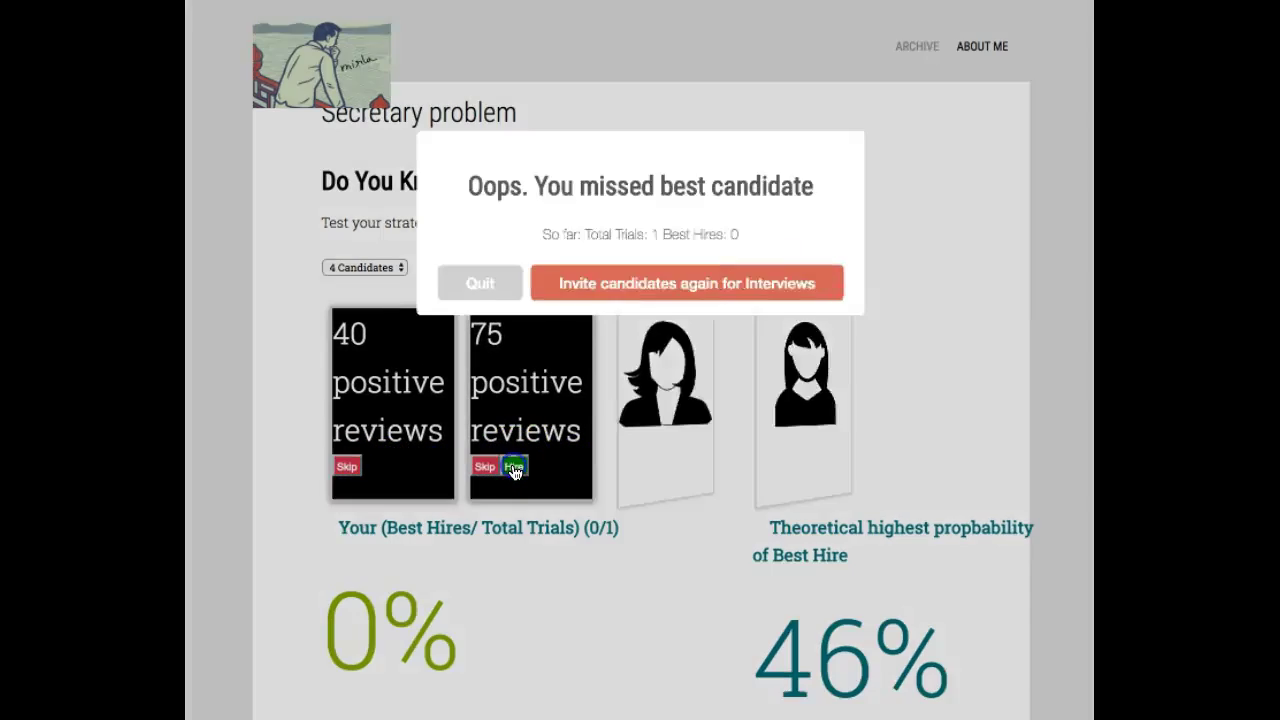
pyautogui.click(607, 285)
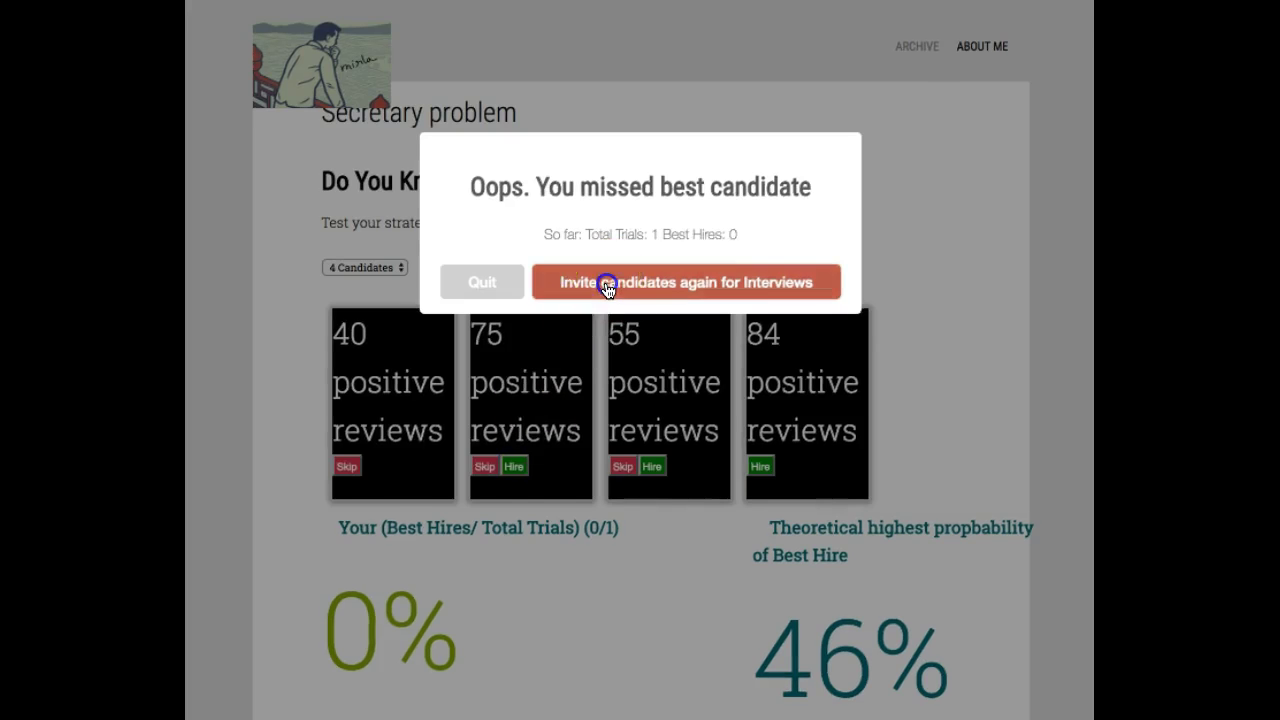
pyautogui.click(430, 458)
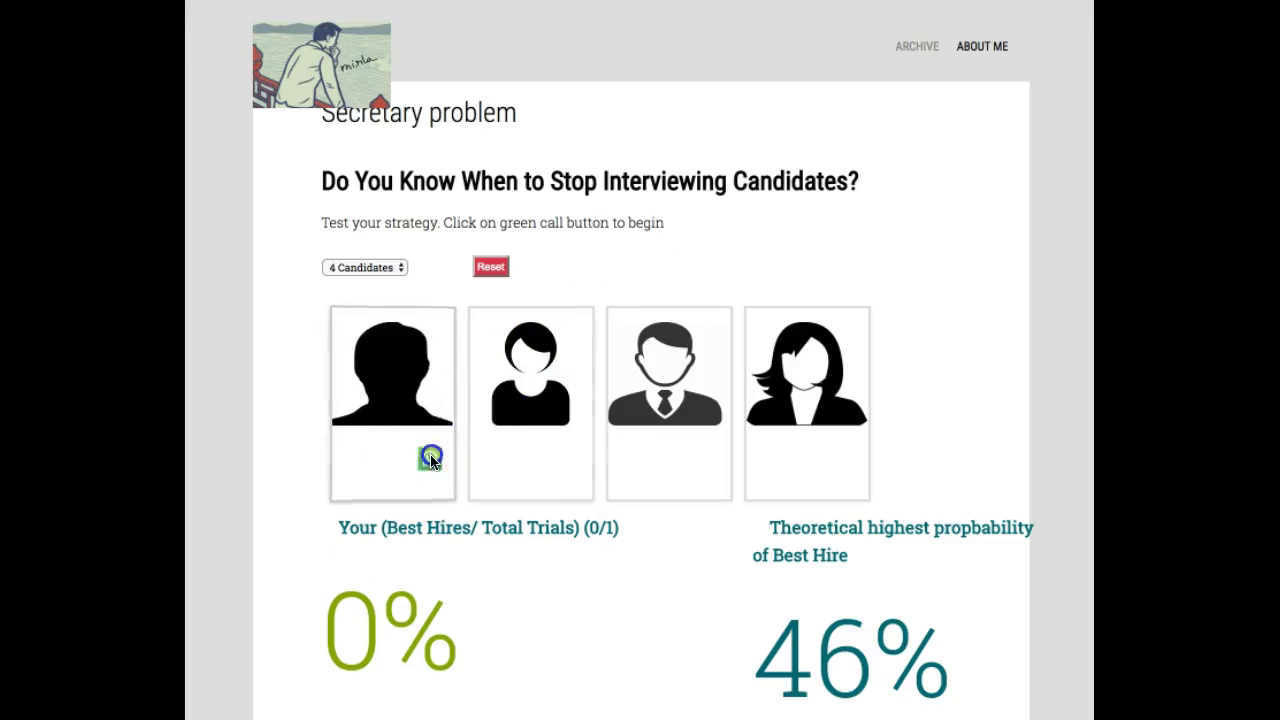